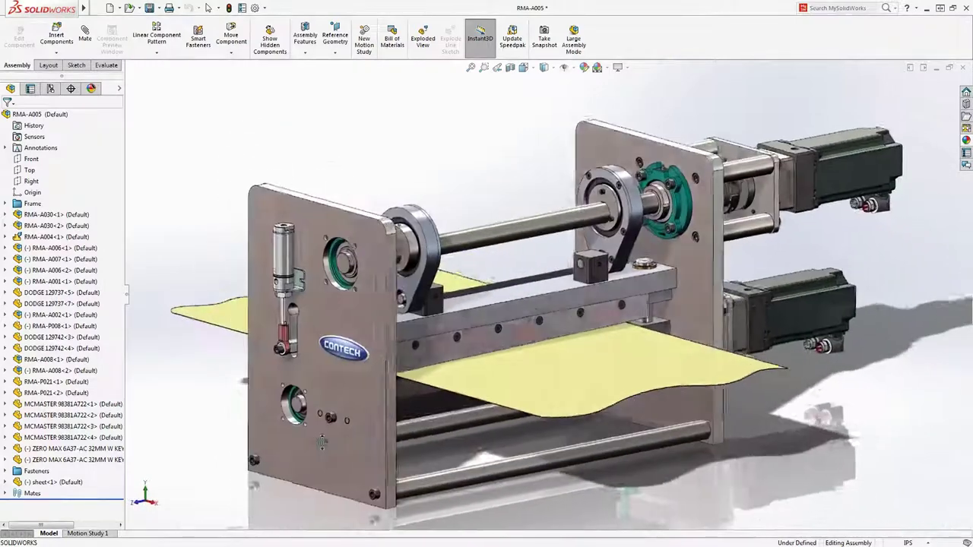
# Step: Hide the side plates and motors, and try turning the drive shaft at its bearing end to examine the knife mechanism
pyautogui.click(118, 89)
pyautogui.click(137, 110)
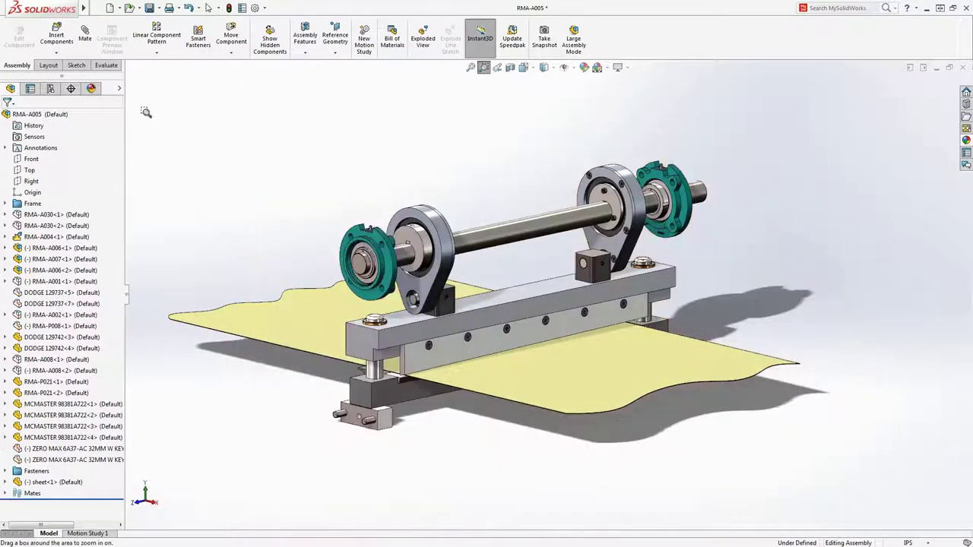
pyautogui.moveTo(298, 218); pyautogui.dragTo(474, 452)
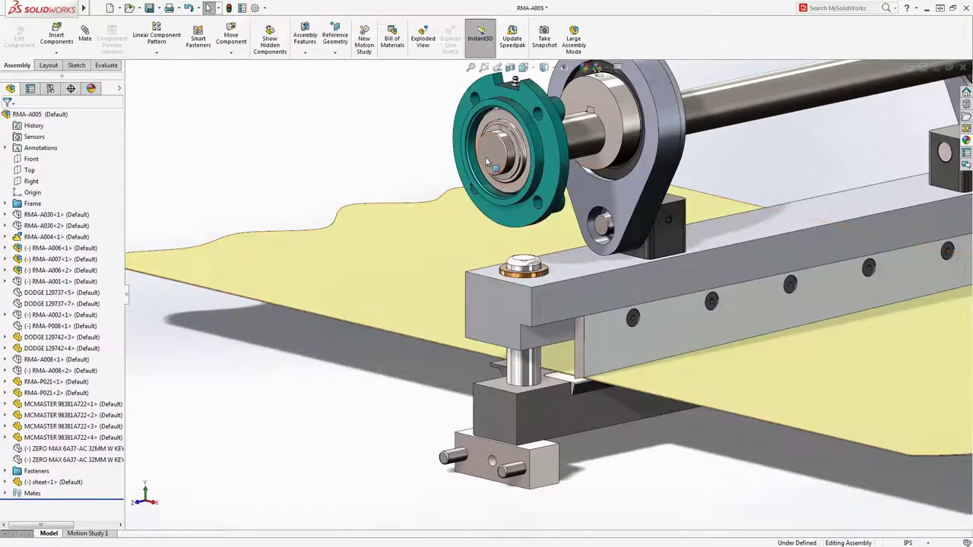
pyautogui.click(496, 147)
pyautogui.moveTo(496, 147)
pyautogui.mouseDown()
pyautogui.moveTo(472, 166)
pyautogui.moveTo(495, 134)
pyautogui.mouseUp()
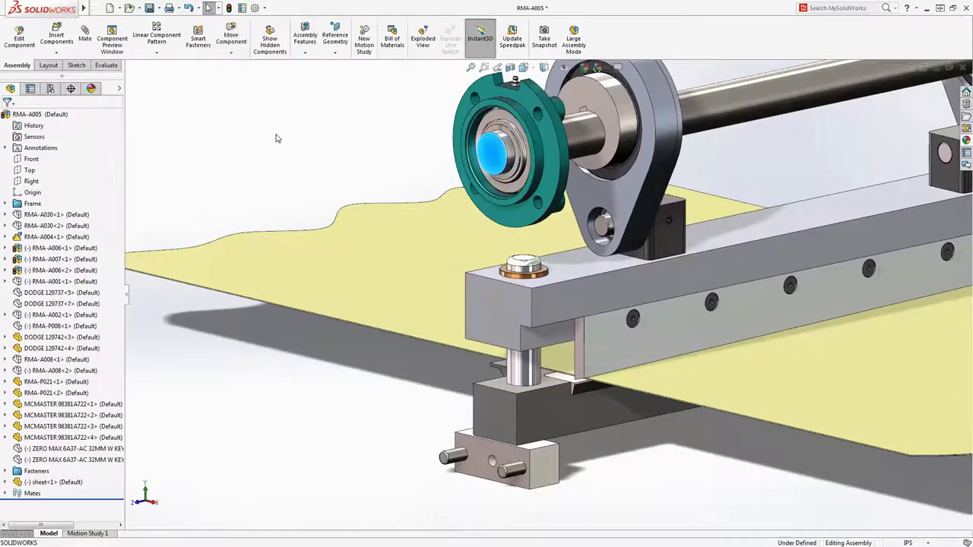
# Step: Open the RMA-A004 knife subassembly in its own window and show it from the front
pyautogui.click(76, 236)
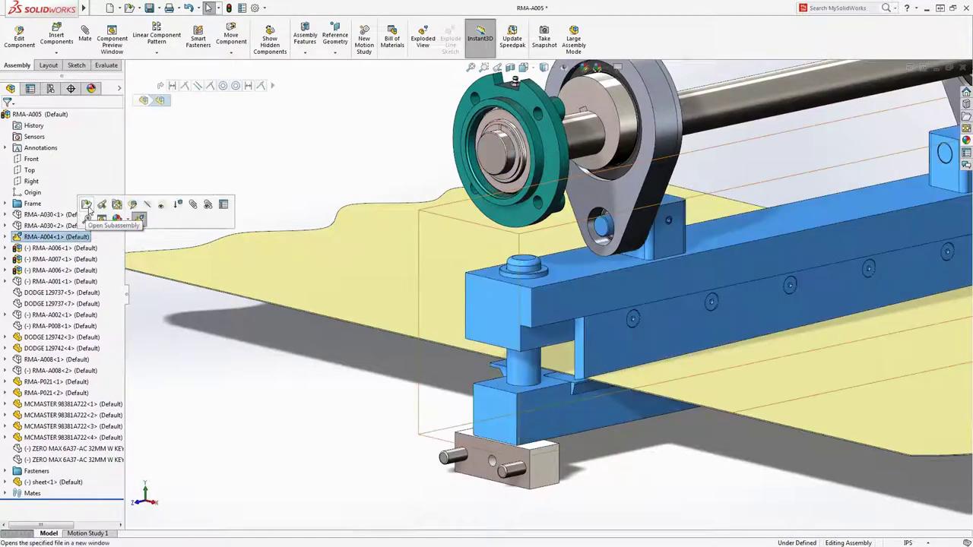
pyautogui.click(89, 210)
pyautogui.hotkey('ctrl', '1')
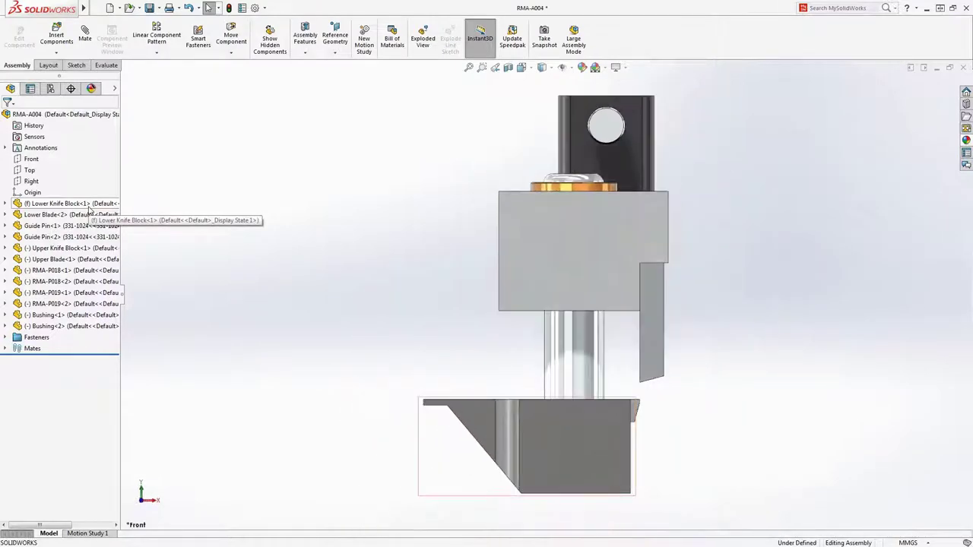
# Step: Move the upper knife block slightly down the guide pins to check its travel relative to the lower blade
pyautogui.moveTo(541, 236)
pyautogui.mouseDown()
pyautogui.moveTo(547, 272)
pyautogui.moveTo(542, 226)
pyautogui.moveTo(553, 278)
pyautogui.moveTo(550, 243)
pyautogui.mouseUp()
pyautogui.press('Escape')
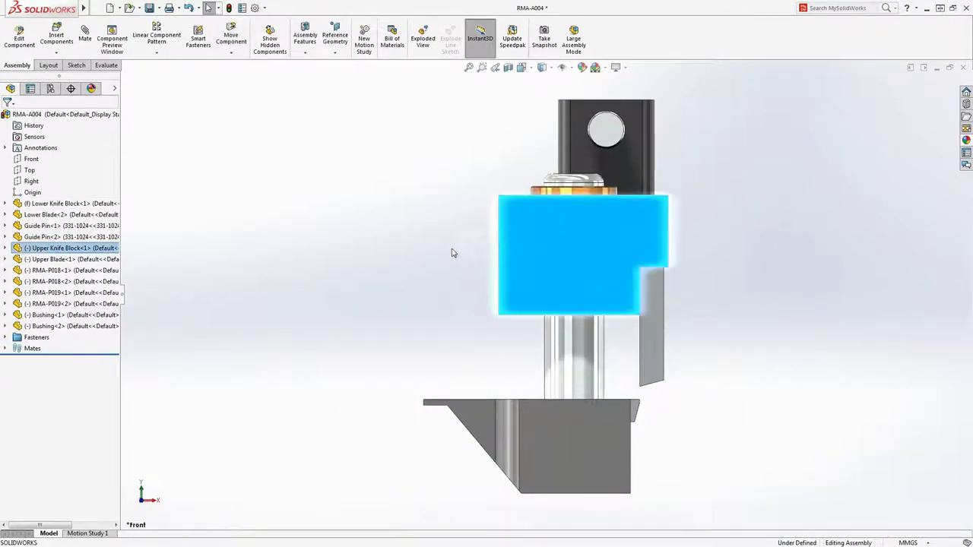
pyautogui.click(437, 258)
pyautogui.hotkey('ctrl', 'shift', 'z')
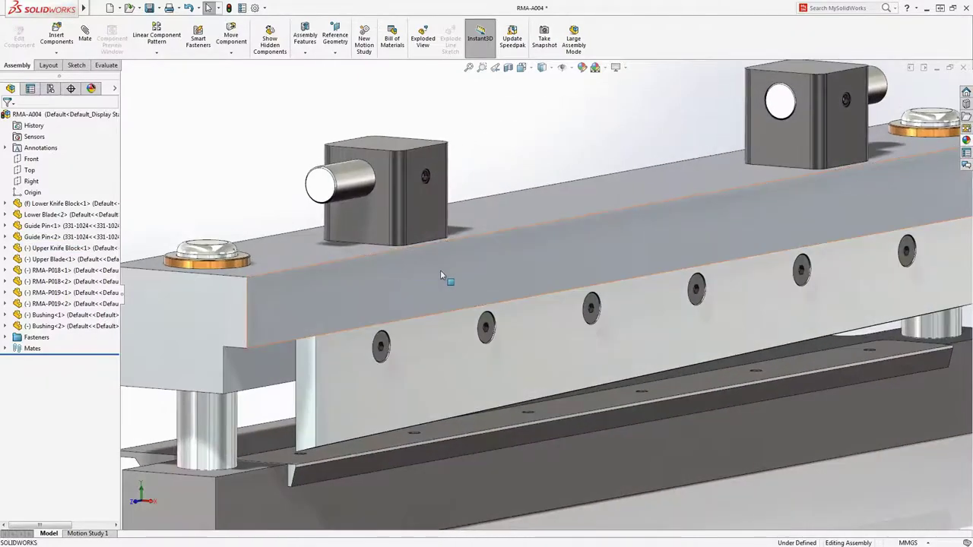
# Step: Open the Upper Knife Block part from the RMA-A004 assembly in its own window
pyautogui.scroll(5, 544, 286)
pyautogui.click(543, 276)
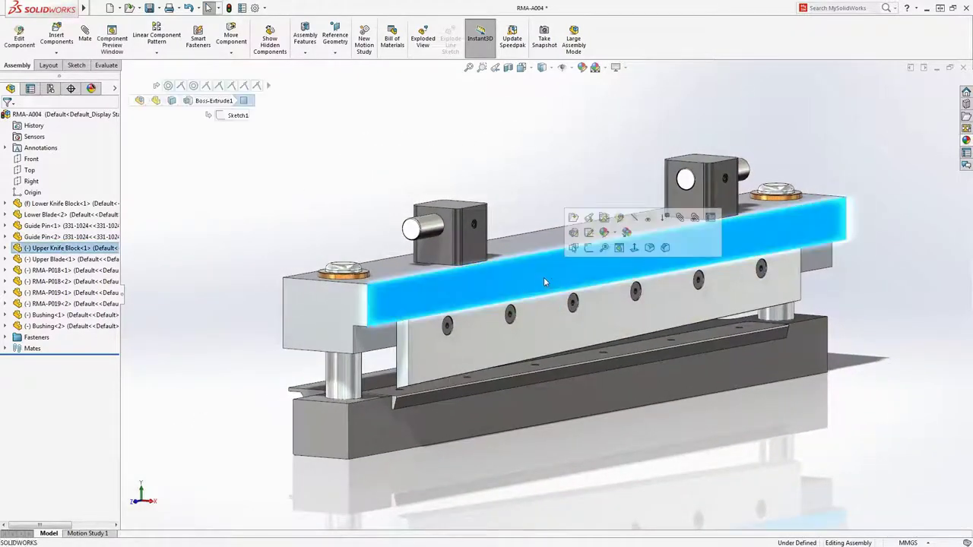
pyautogui.click(573, 218)
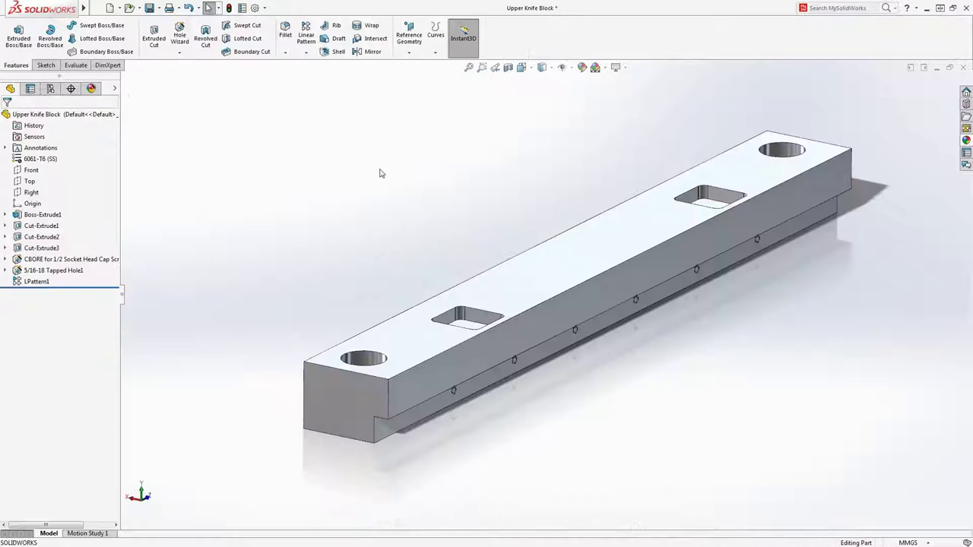
# Step: Create a geometric Auto Dimension Scheme with the recessed blade-mount face as primary, the upper face as secondary and the end face as tertiary datum
pyautogui.click(74, 89)
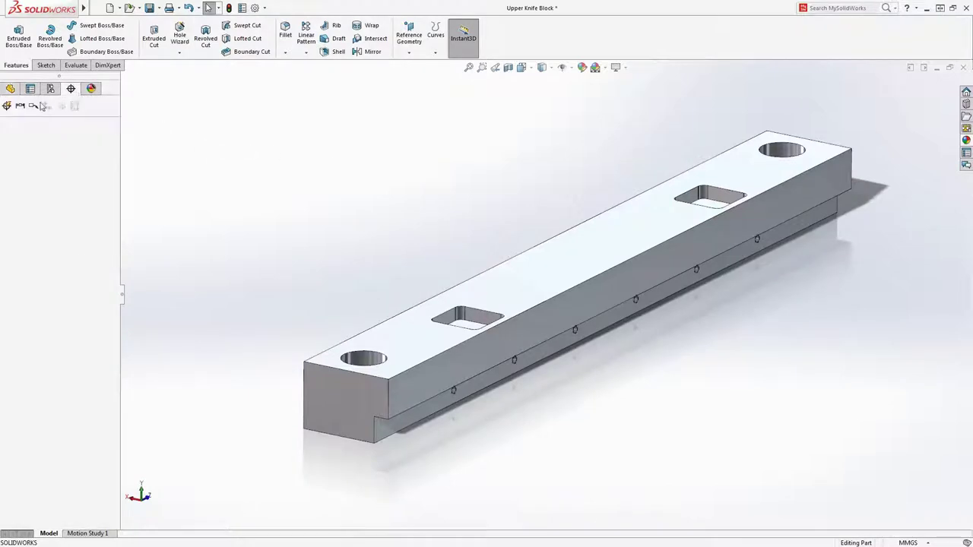
pyautogui.click(7, 106)
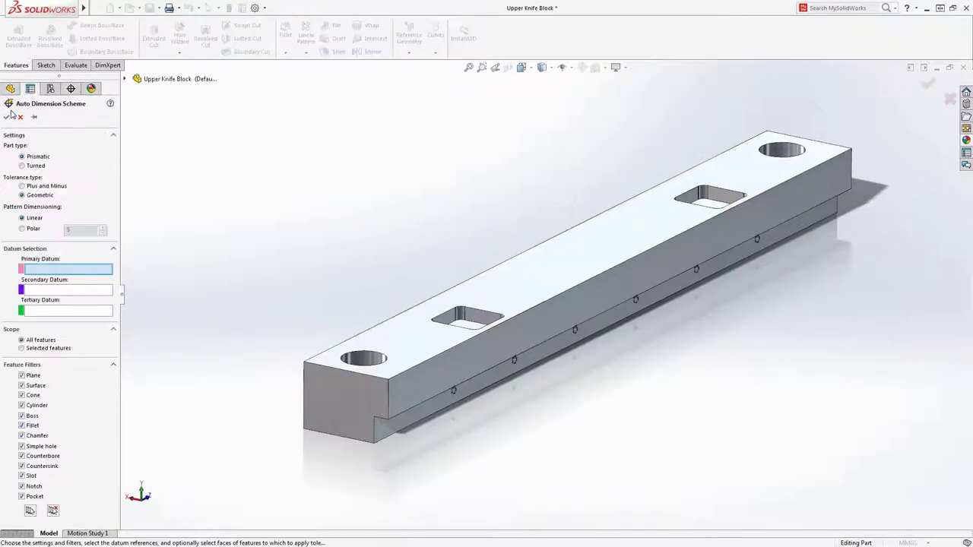
pyautogui.click(380, 424)
pyautogui.click(397, 365)
pyautogui.click(350, 404)
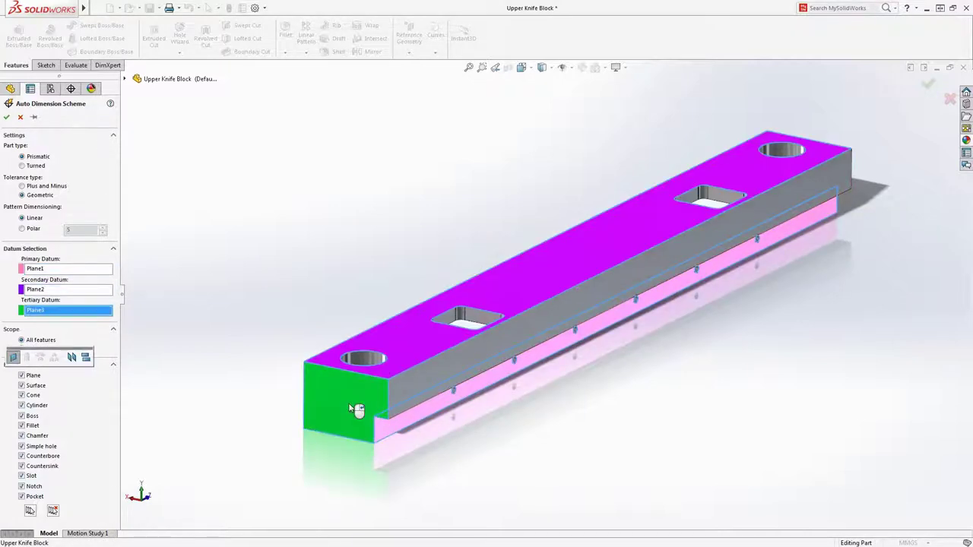
pyautogui.rightClick(360, 399)
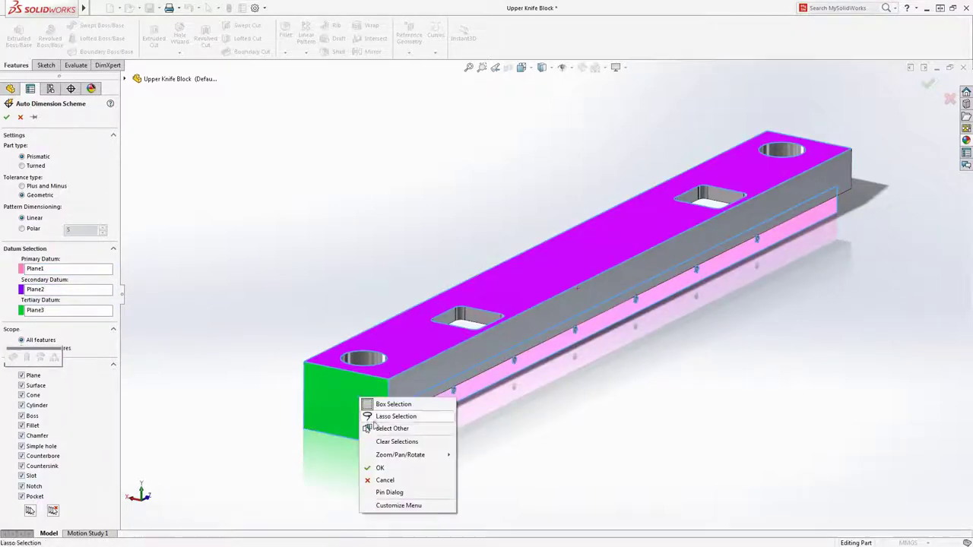
pyautogui.click(384, 463)
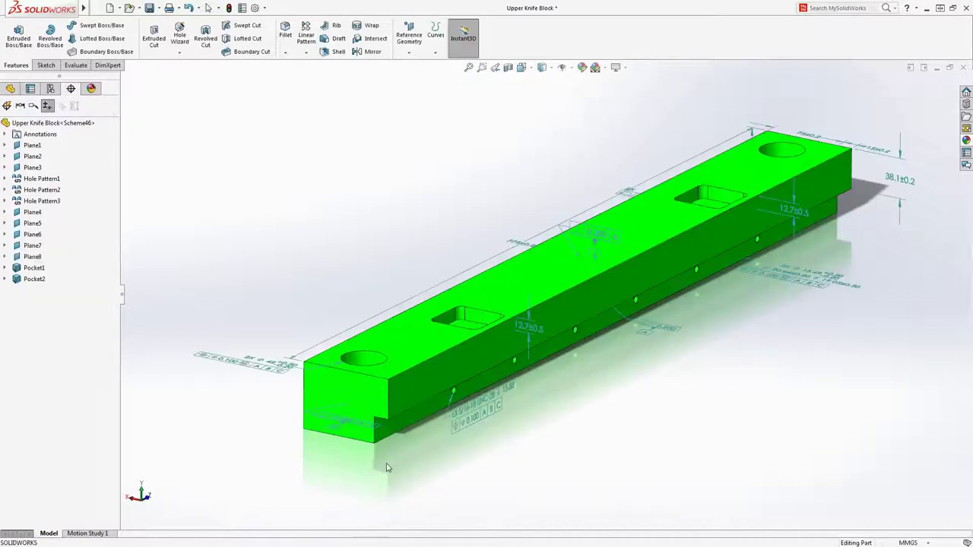
# Step: Set the 42 mm guide hole pattern's diameter tolerance to Fit with tolerance with a P7 hole fit
pyautogui.moveTo(386, 467)
pyautogui.mouseDown(button='middle')
pyautogui.moveTo(380, 352)
pyautogui.moveTo(385, 482)
pyautogui.mouseUp(button='middle')
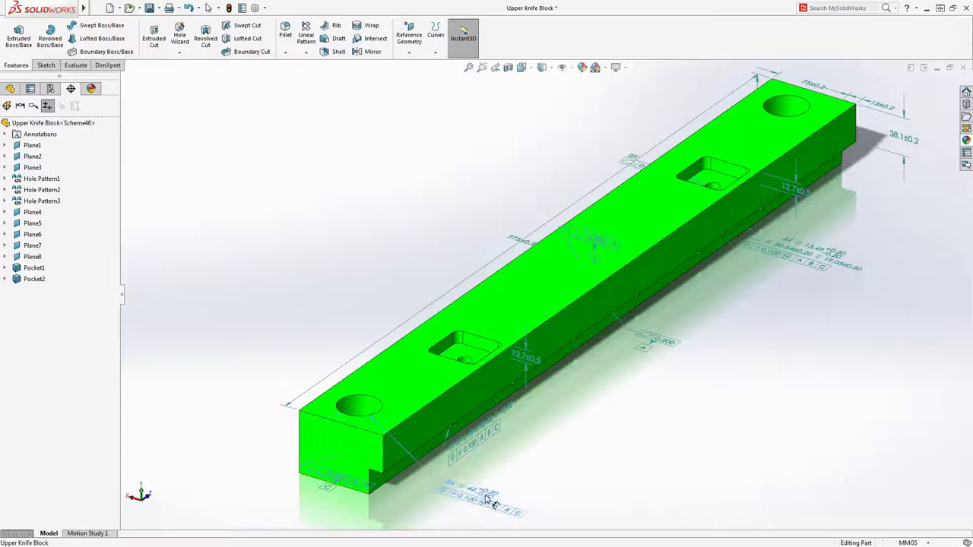
pyautogui.click(488, 499)
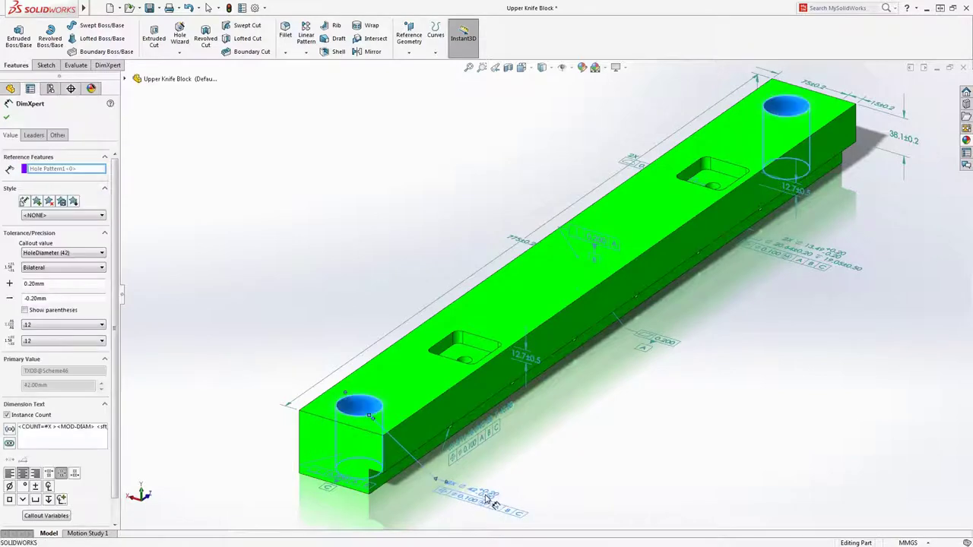
pyautogui.click(101, 267)
pyautogui.click(79, 321)
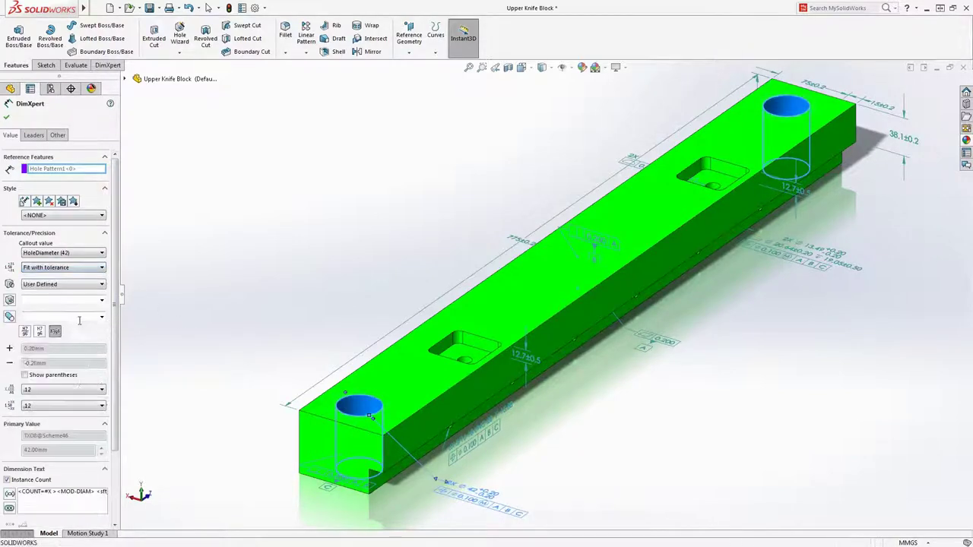
pyautogui.click(101, 300)
pyautogui.moveTo(102, 313); pyautogui.dragTo(107, 362)
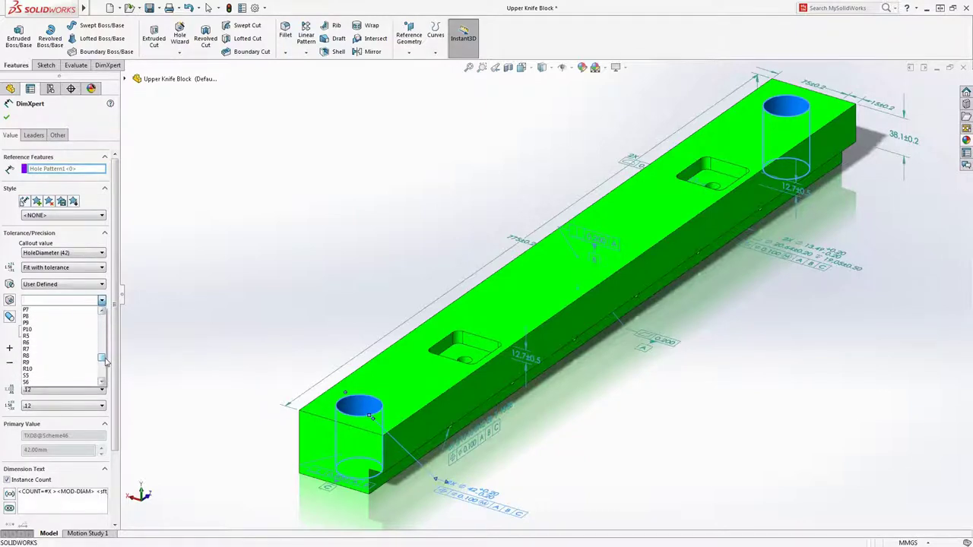
pyautogui.click(84, 313)
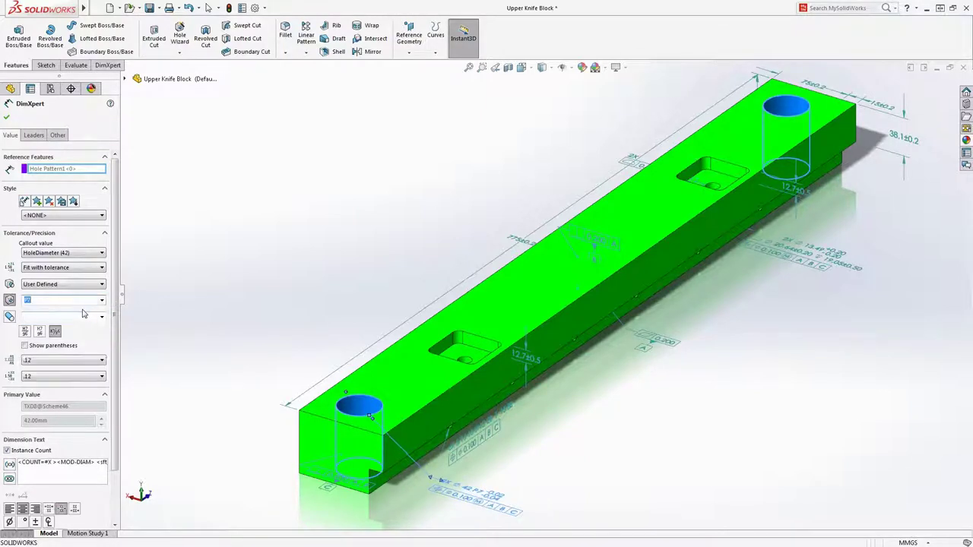
pyautogui.click(6, 116)
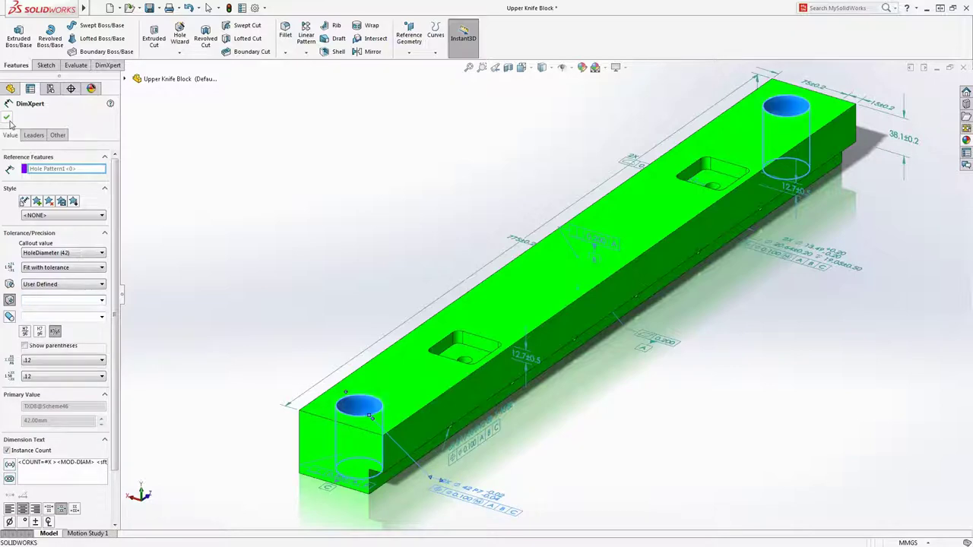
# Step: Switch back to RMA-A004 and define a tolerance study measurement from the lower blade's Plane7 to the upper blade's Blade Mount Face
pyautogui.hotkey('ctrl', 'Tab')
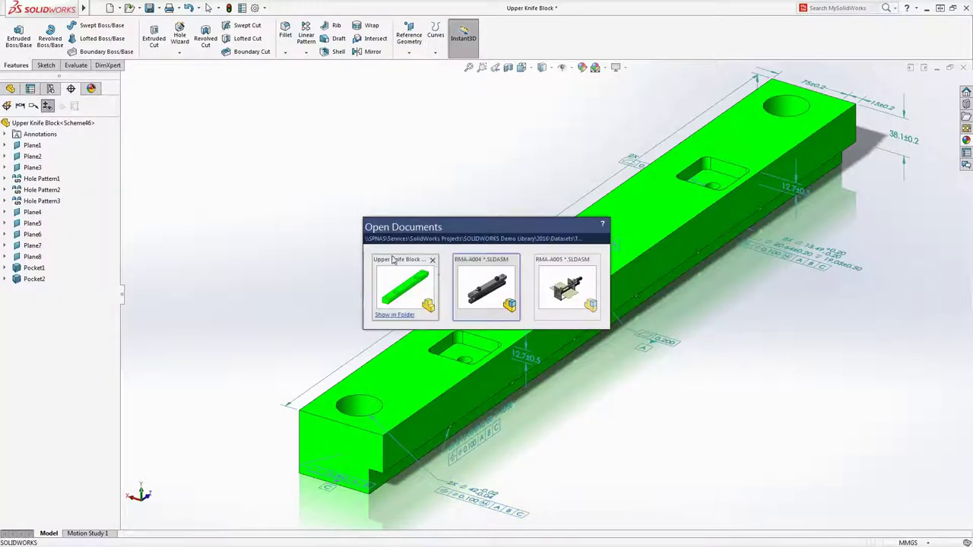
pyautogui.click(474, 287)
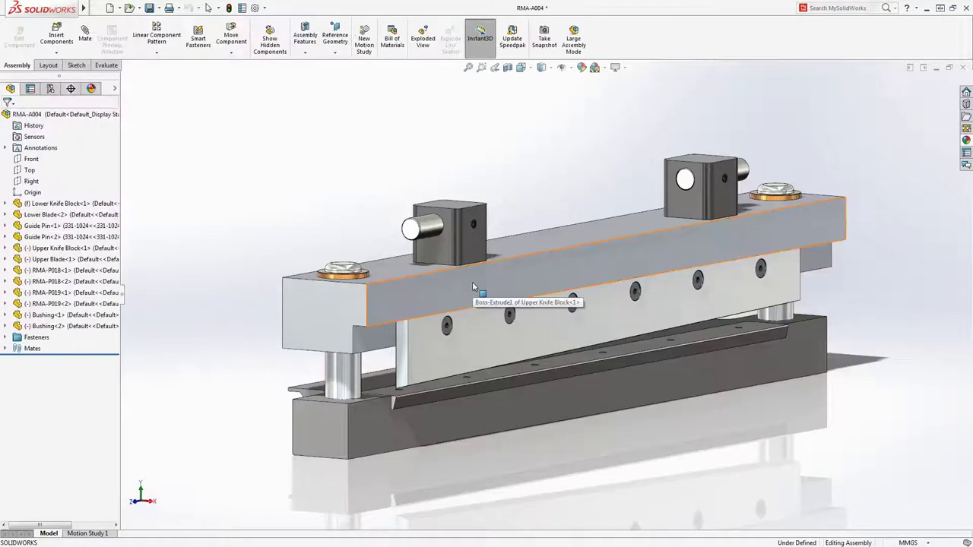
pyautogui.click(71, 89)
pyautogui.click(74, 105)
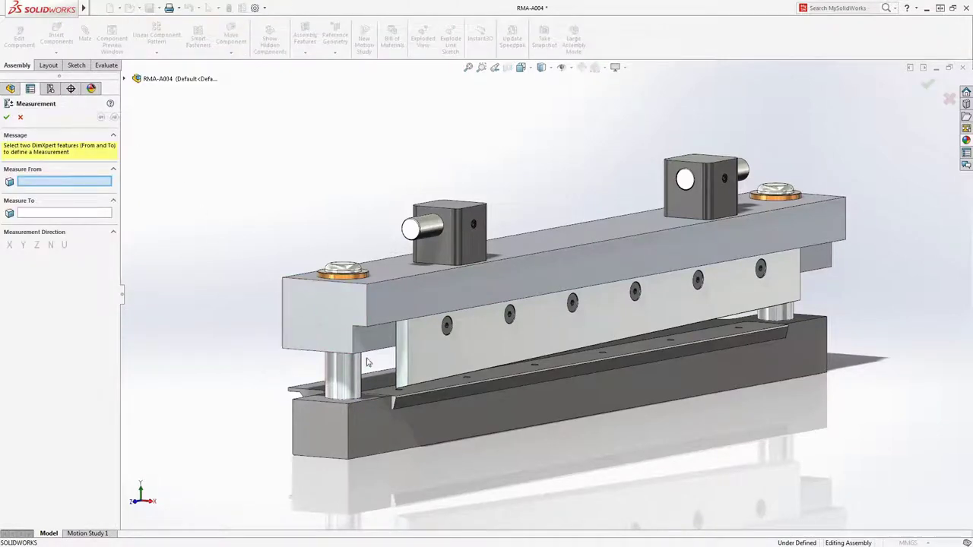
pyautogui.press('g')
pyautogui.click(405, 397)
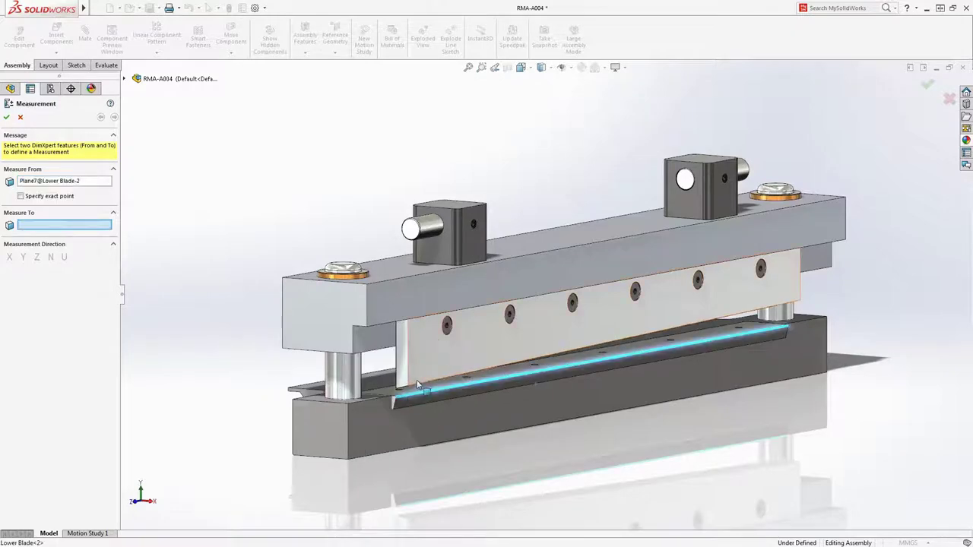
pyautogui.rightClick(417, 386)
pyautogui.click(446, 413)
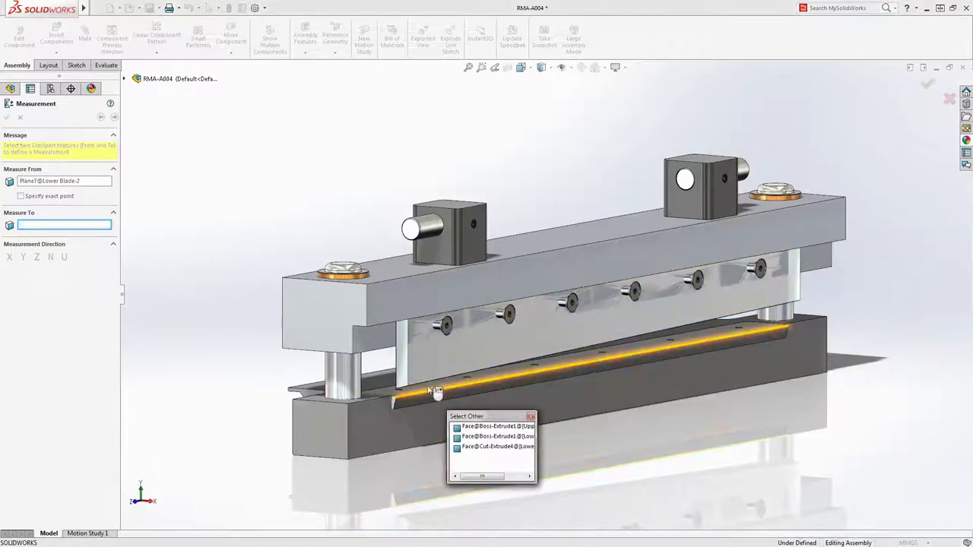
pyautogui.click(437, 391)
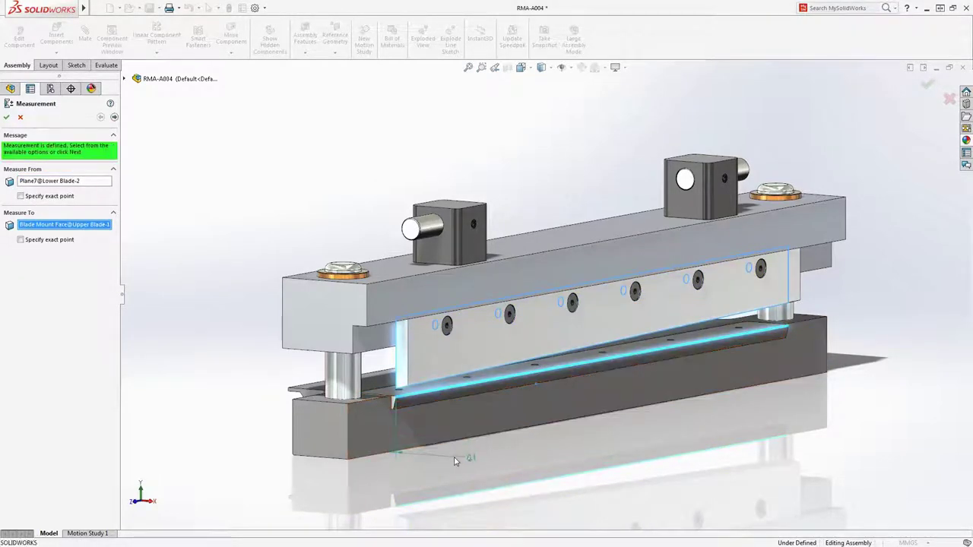
# Step: Define the assembly sequence as Lower Knife Block, Lower Blade, Guide Pin-1, Guide Pin-2, Bushing-2, Bushing-1, Upper Knife Block and Upper Blade
pyautogui.click(115, 117)
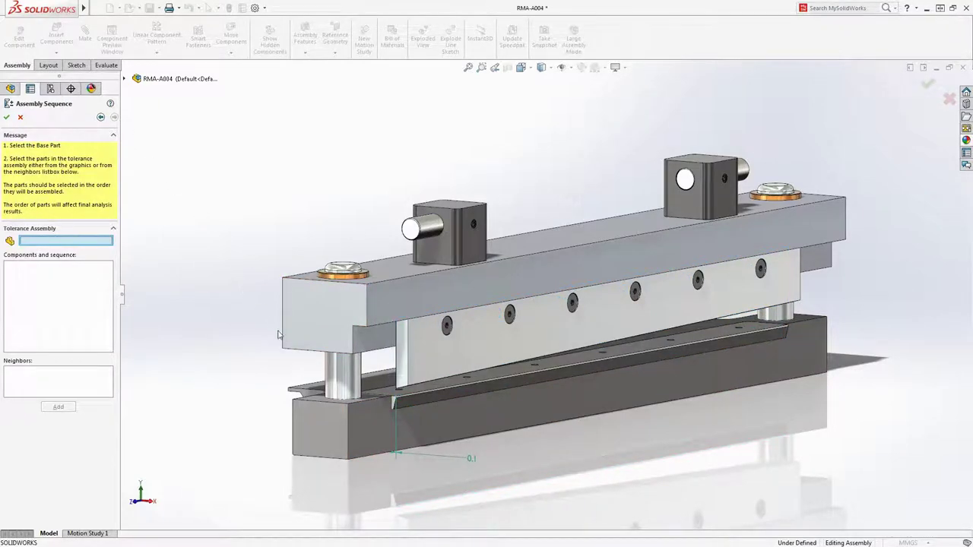
pyautogui.click(323, 426)
pyautogui.click(381, 394)
pyautogui.click(356, 377)
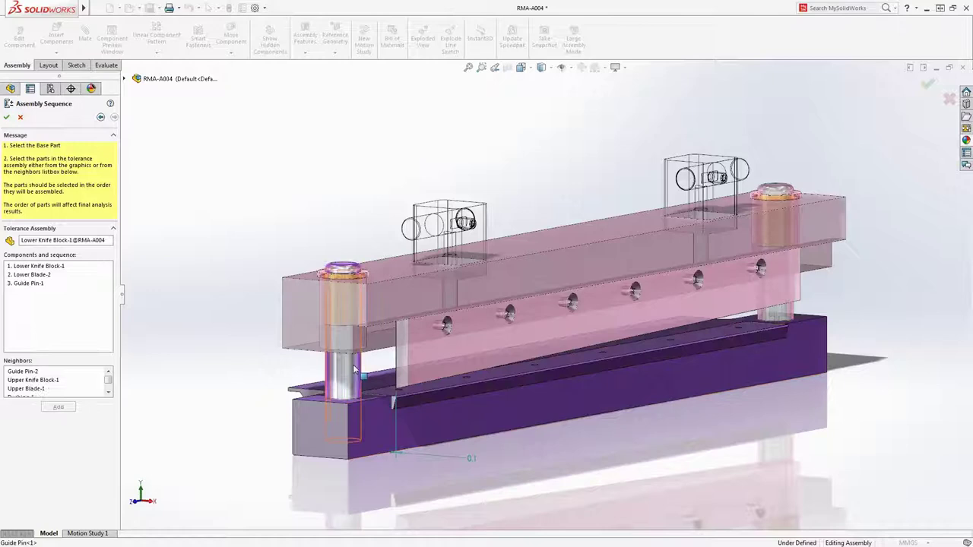
pyautogui.click(772, 193)
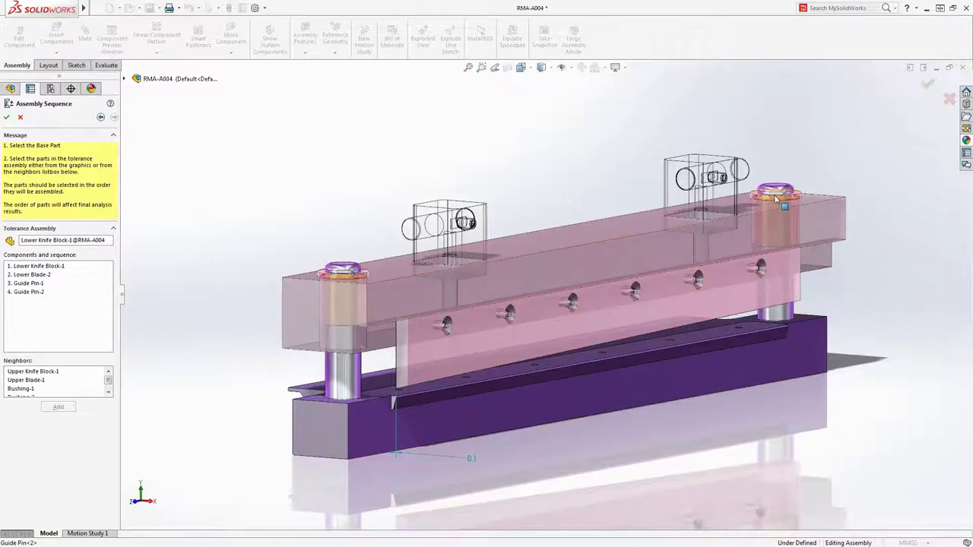
pyautogui.click(775, 221)
pyautogui.click(368, 279)
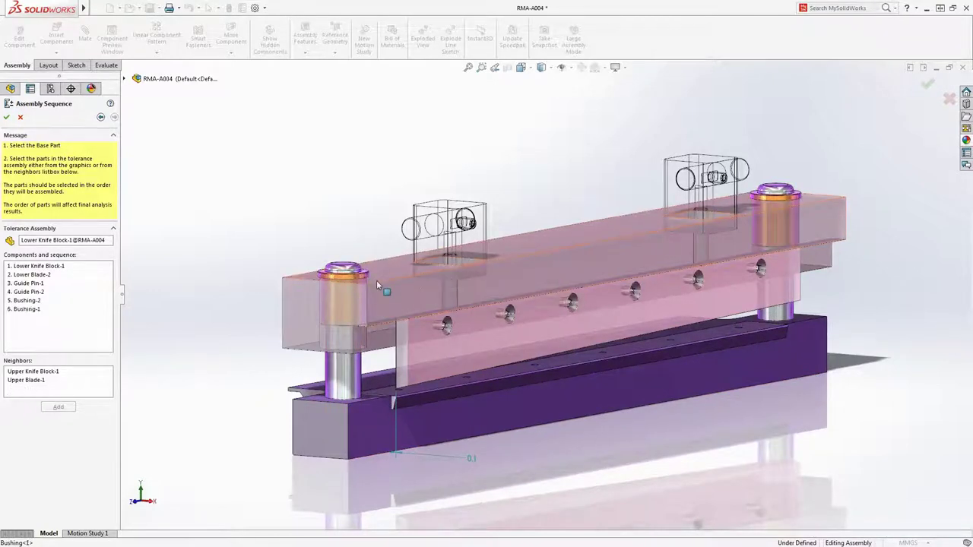
pyautogui.click(376, 280)
pyautogui.click(416, 344)
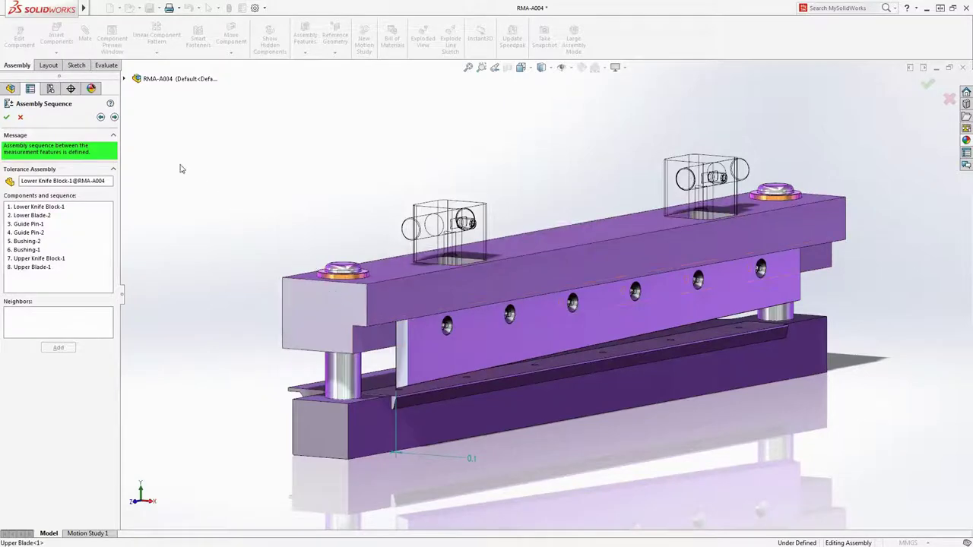
# Step: Proceed to the assembly constraints and set Plane4 of Lower Blade-2 and Boss1 of Guide Pin-1 and Guide Pin-2 as primary constraints
pyautogui.click(114, 117)
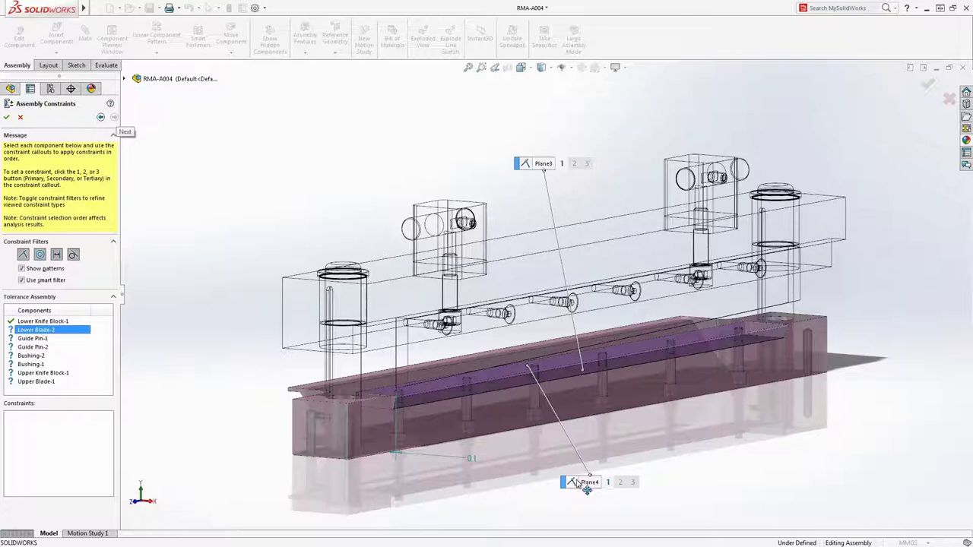
pyautogui.click(608, 482)
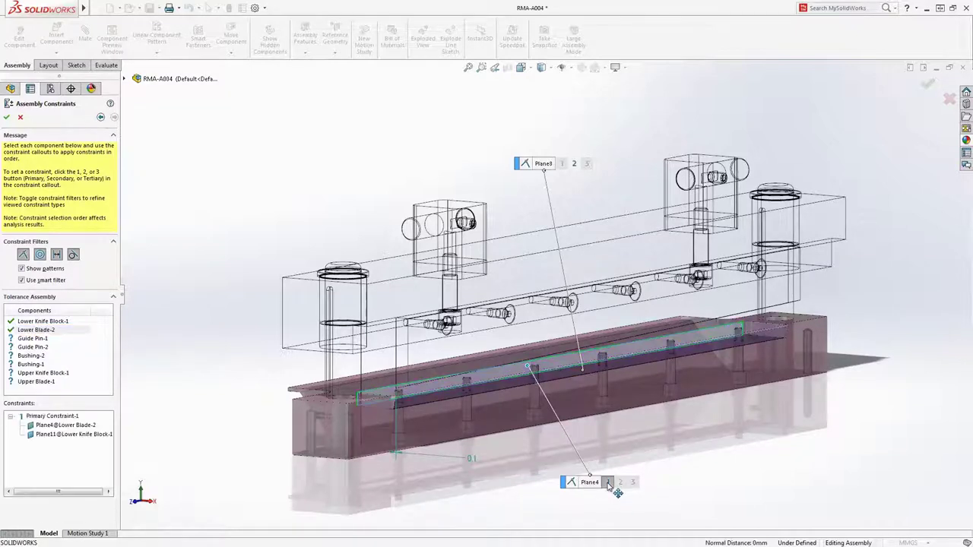
pyautogui.click(76, 339)
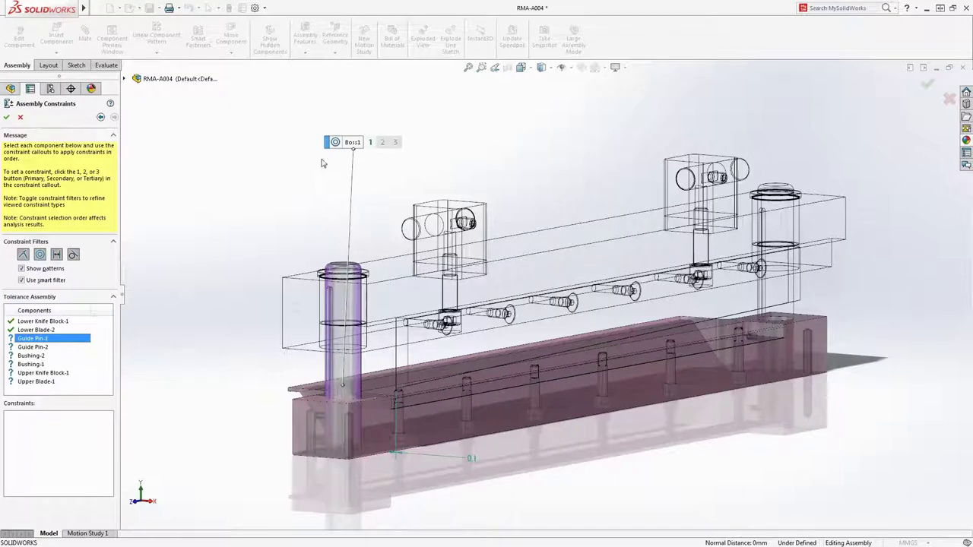
pyautogui.click(371, 142)
pyautogui.click(47, 348)
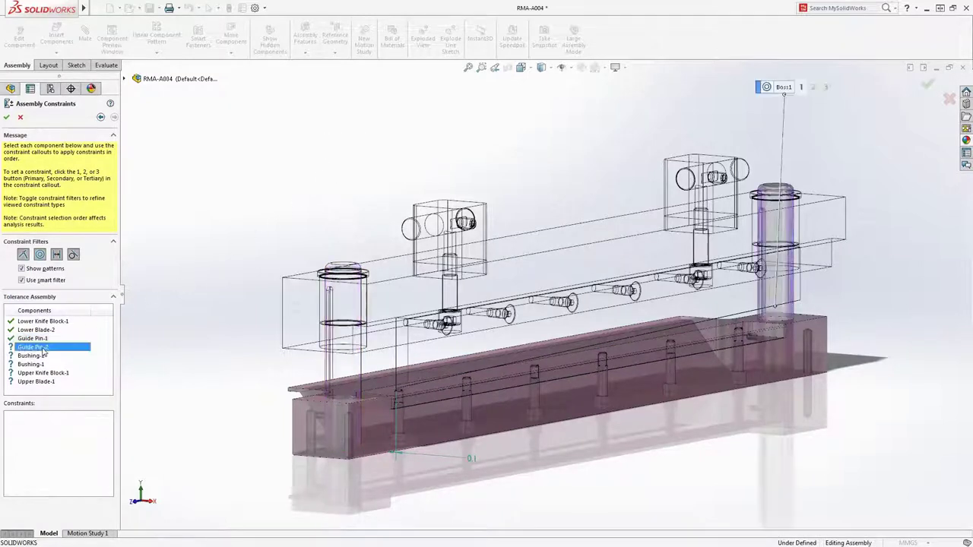
pyautogui.click(801, 88)
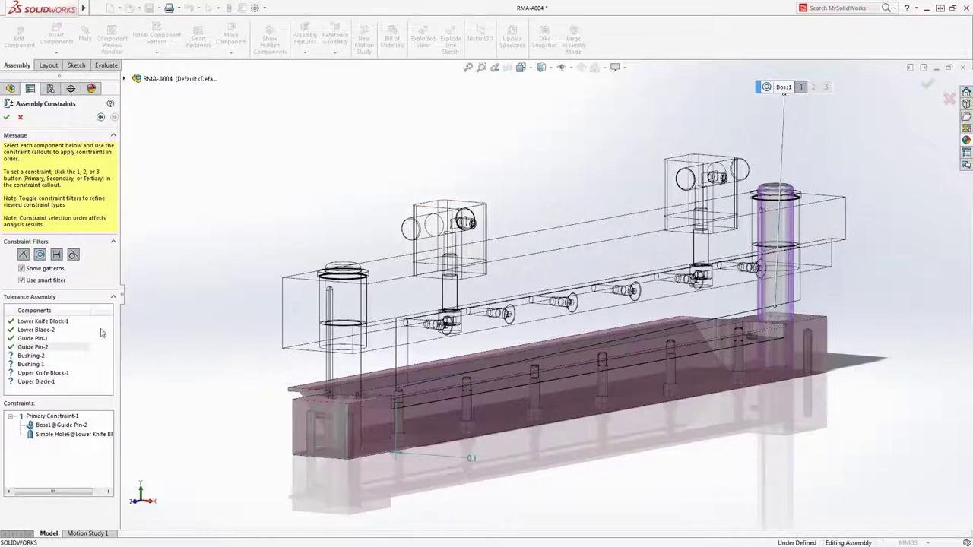
# Step: Set the Bushing ID feature as the primary constraint for both Bushing-2 and Bushing-1
pyautogui.click(51, 356)
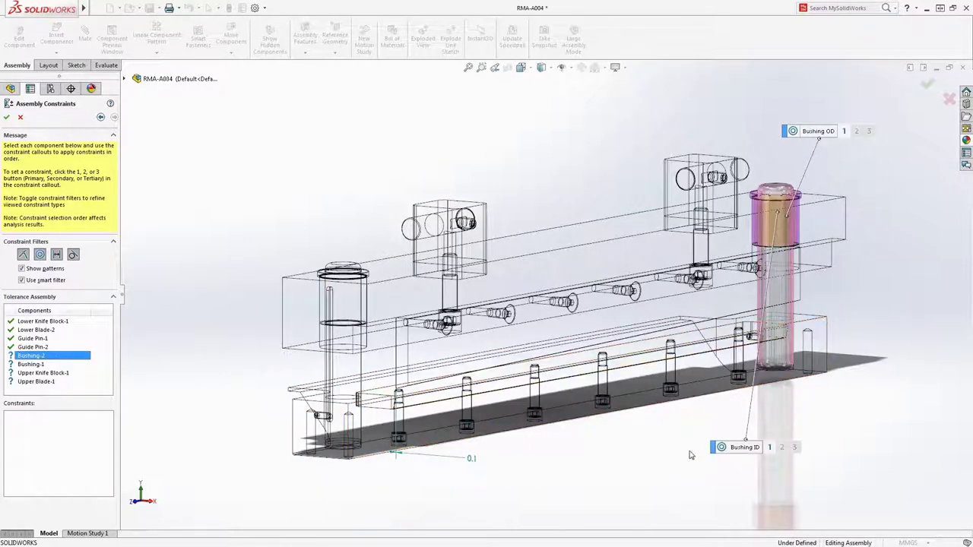
pyautogui.click(769, 447)
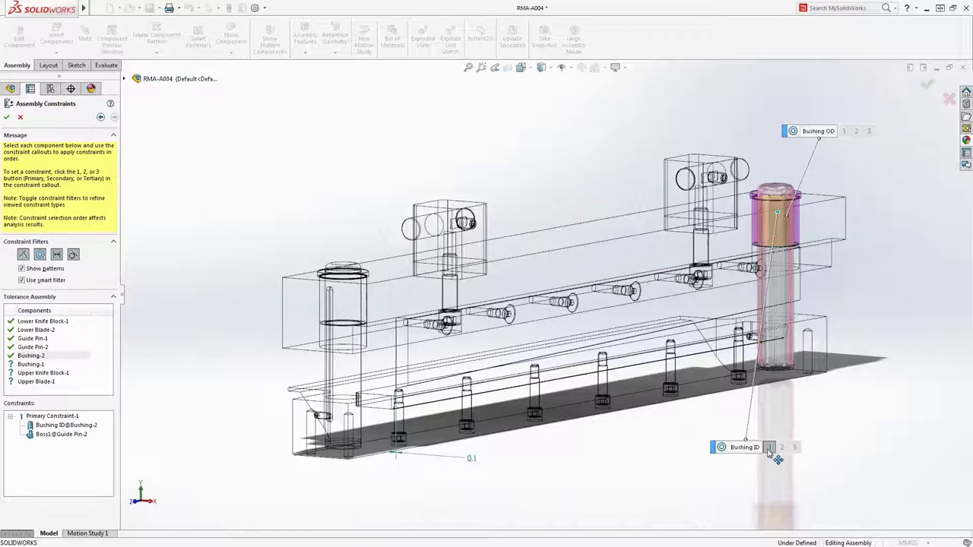
pyautogui.click(79, 365)
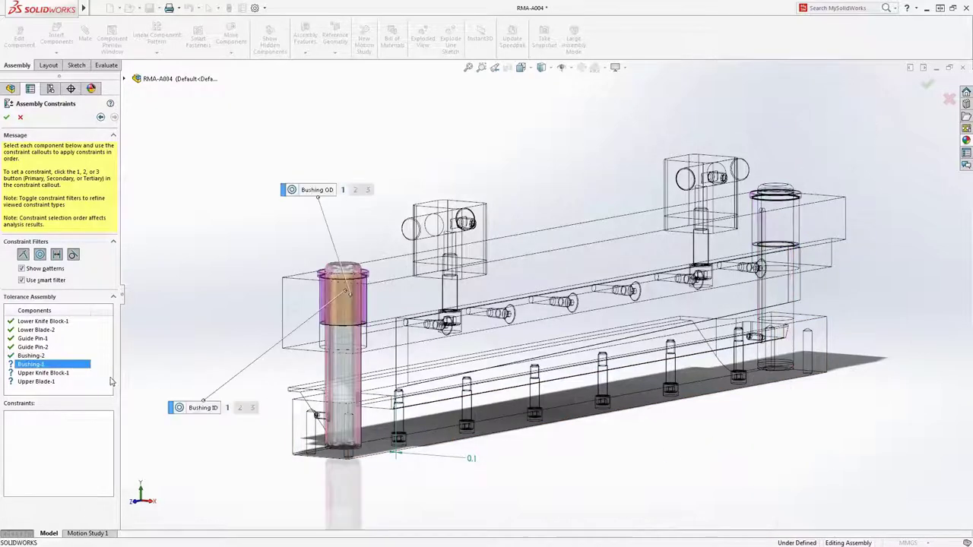
pyautogui.click(227, 408)
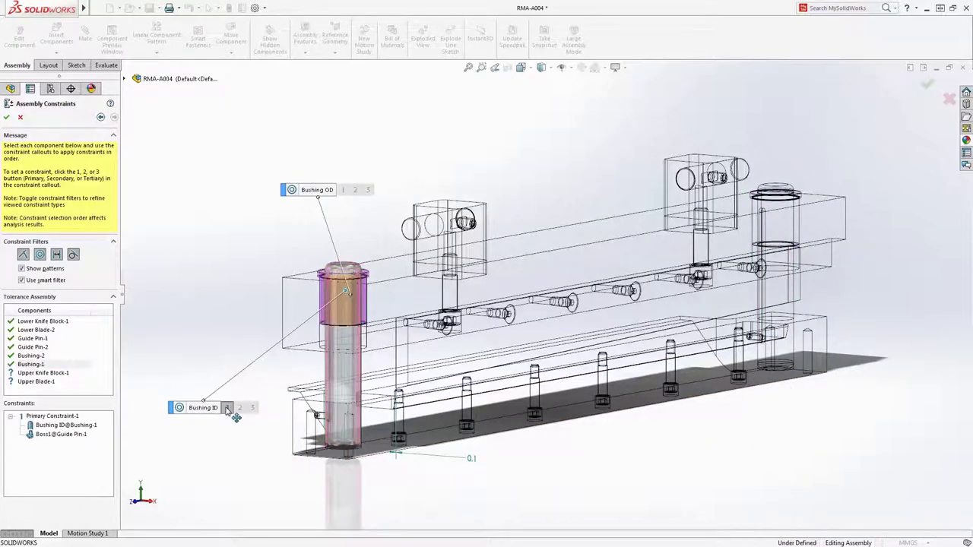
# Step: Constrain Upper Knife Block-1 to the two bushings with Simple Hole1 and Simple Hole2 as primary constraints
pyautogui.click(67, 373)
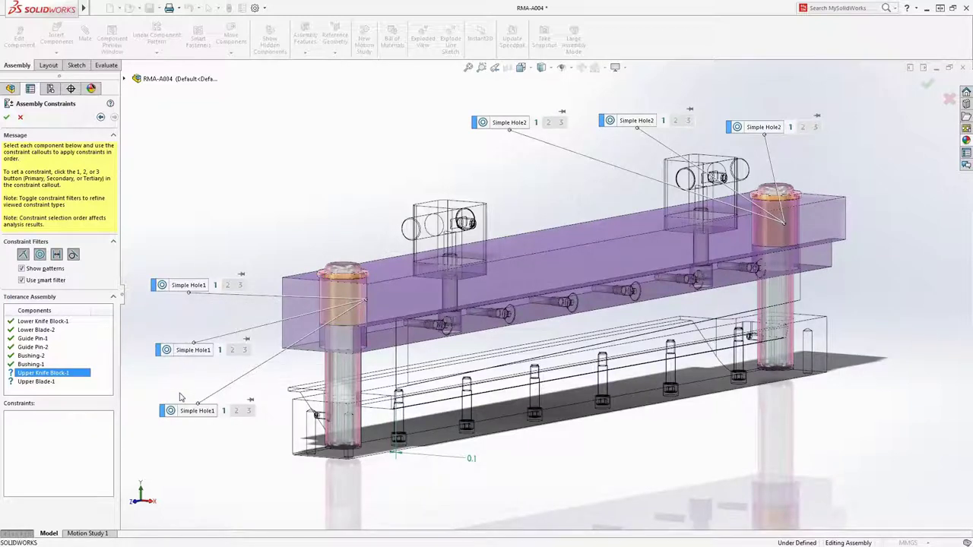
pyautogui.click(215, 285)
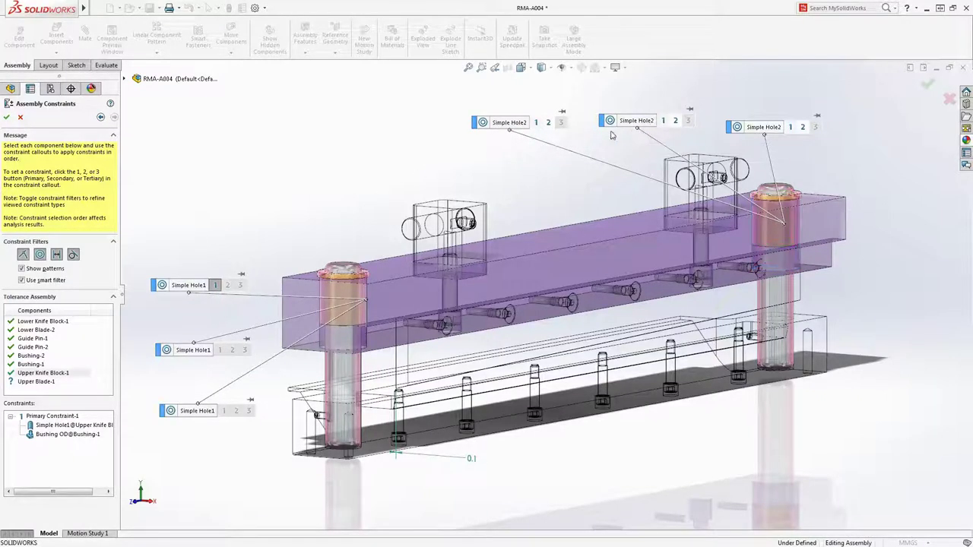
pyautogui.click(536, 122)
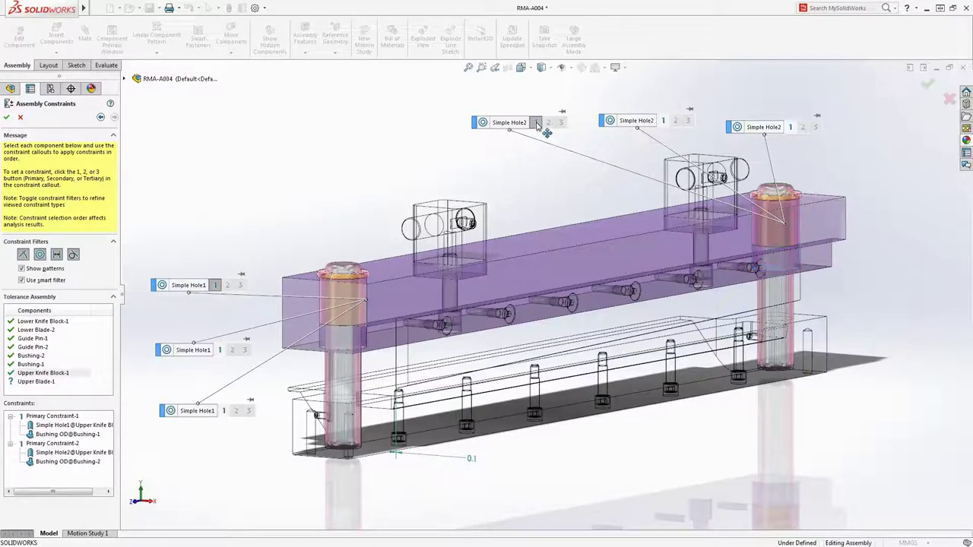
# Step: Set the Blade Mount Face as the primary constraint of Upper Blade-1 and compute the analysis results
pyautogui.click(63, 382)
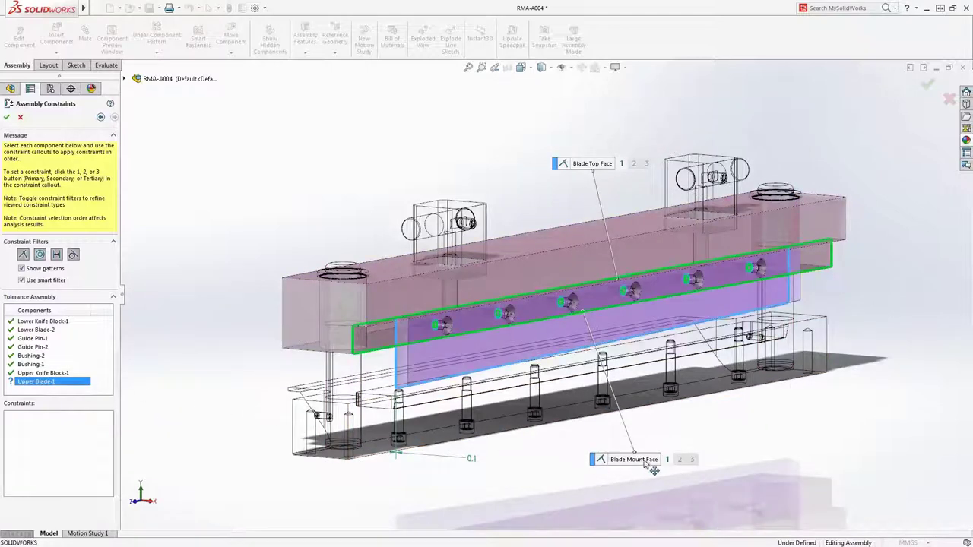
pyautogui.click(667, 460)
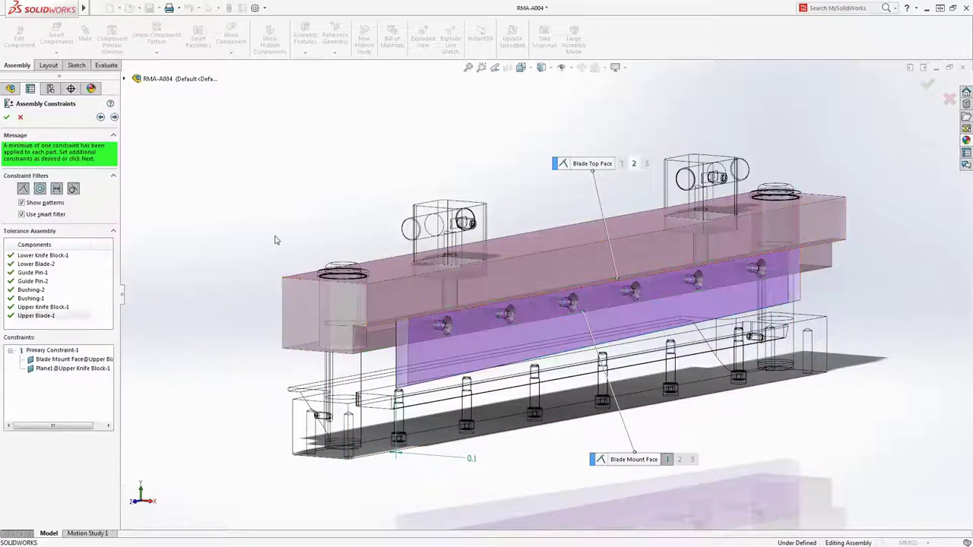
pyautogui.click(115, 117)
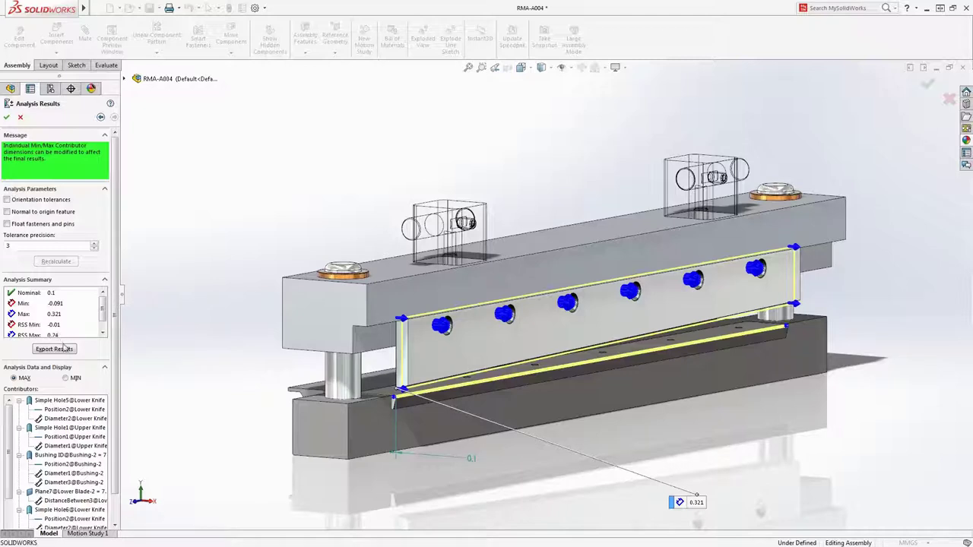
# Step: Compare the minimum and maximum result displays and widen the contributor list to read the full feature names and percentages
pyautogui.click(66, 379)
pyautogui.click(14, 378)
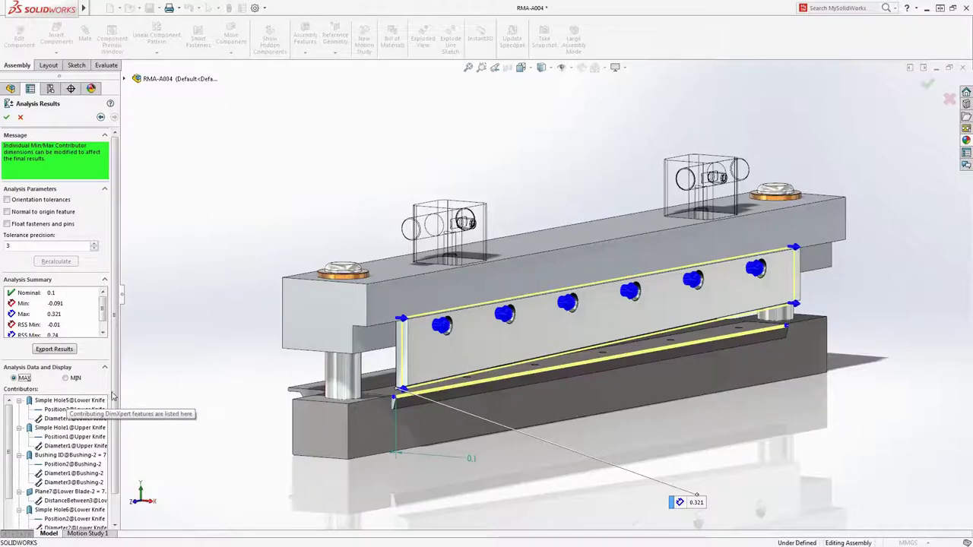
pyautogui.scroll(-2, 114, 403)
pyautogui.moveTo(119, 420); pyautogui.dragTo(171, 406)
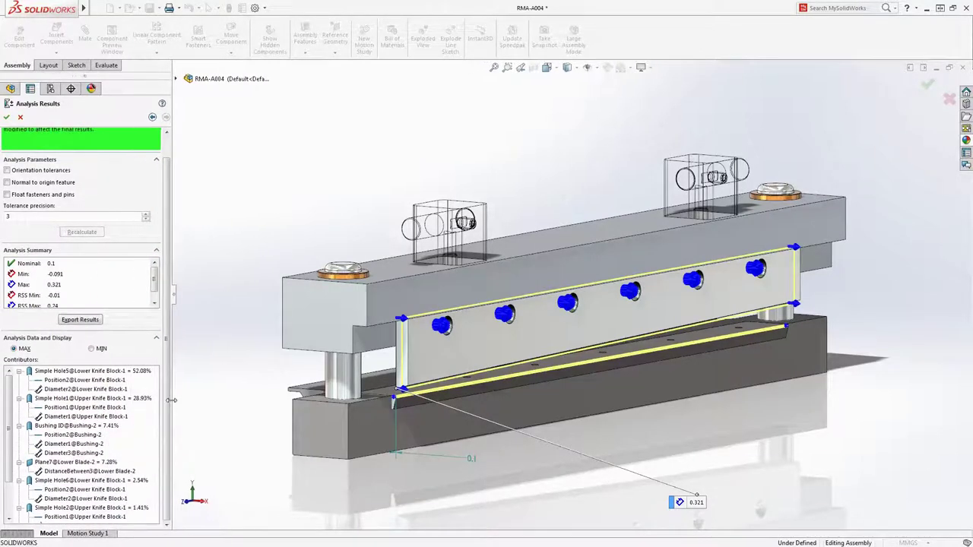
# Step: Set the position tolerance of the lower knife block's Simple Hole5 to 0.04 and recalculate the study
pyautogui.click(128, 372)
pyautogui.moveTo(225, 309); pyautogui.dragTo(292, 140, button='middle')
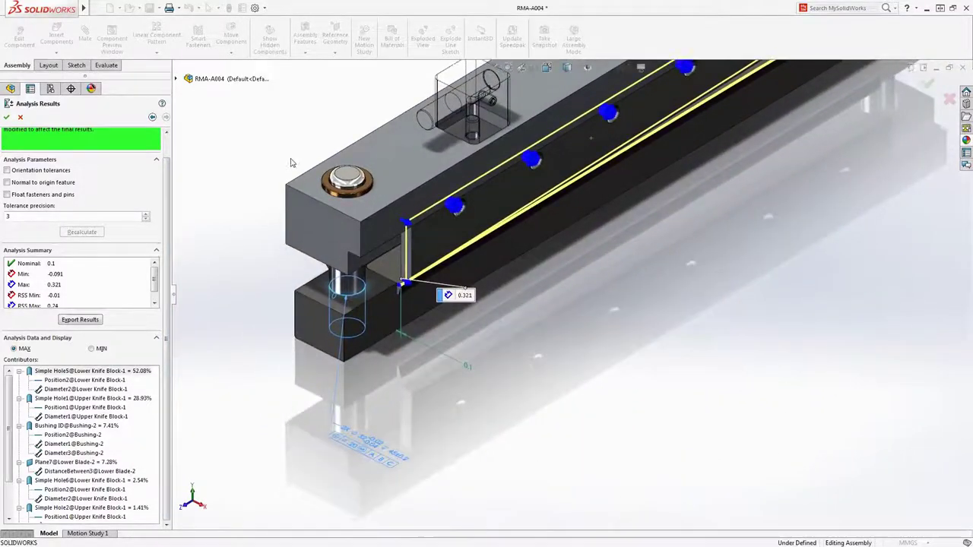
pyautogui.doubleClick(358, 451)
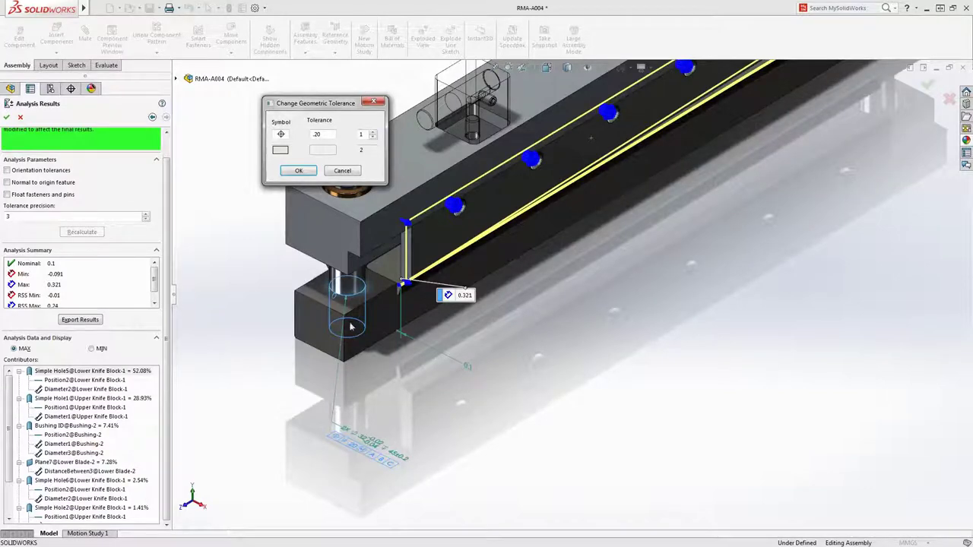
pyautogui.doubleClick(315, 135)
pyautogui.write('.0')
pyautogui.press('Return')
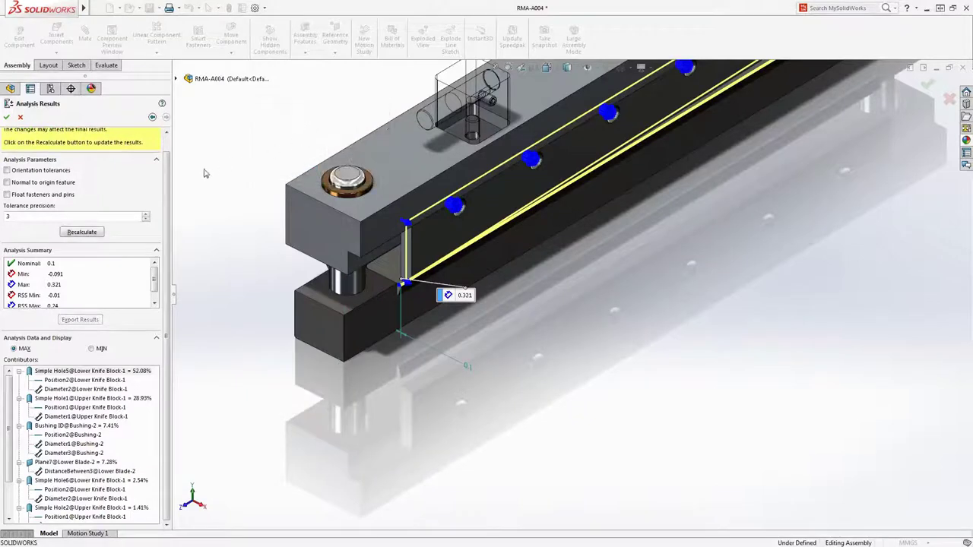
pyautogui.click(98, 232)
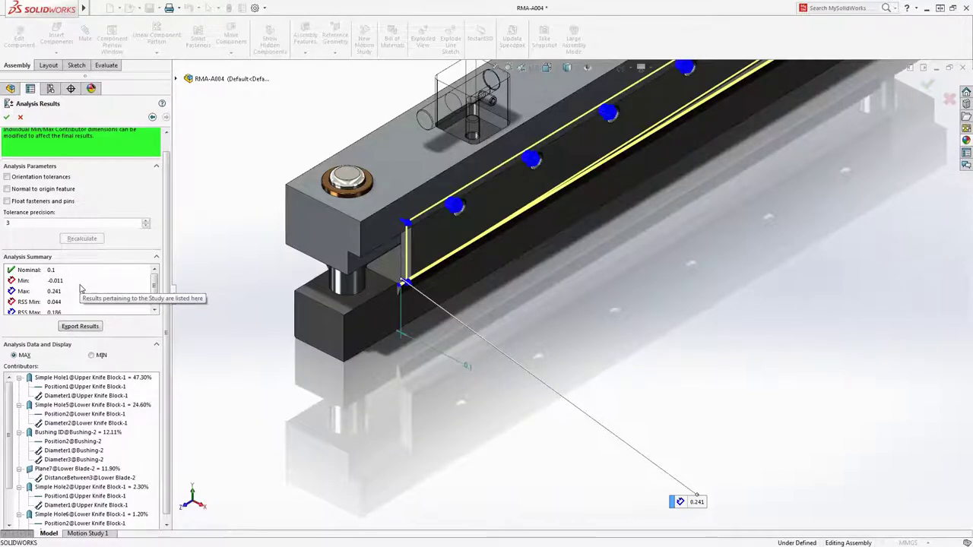
# Step: Set the position tolerance of the upper knife block's Simple Hole1 to 0.04 and recalculate the stack-up
pyautogui.click(85, 379)
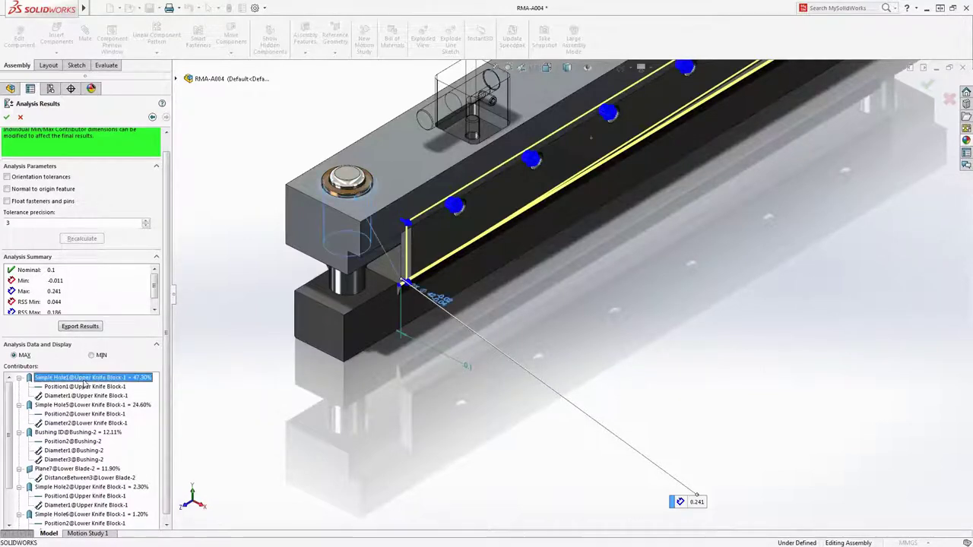
pyautogui.click(85, 387)
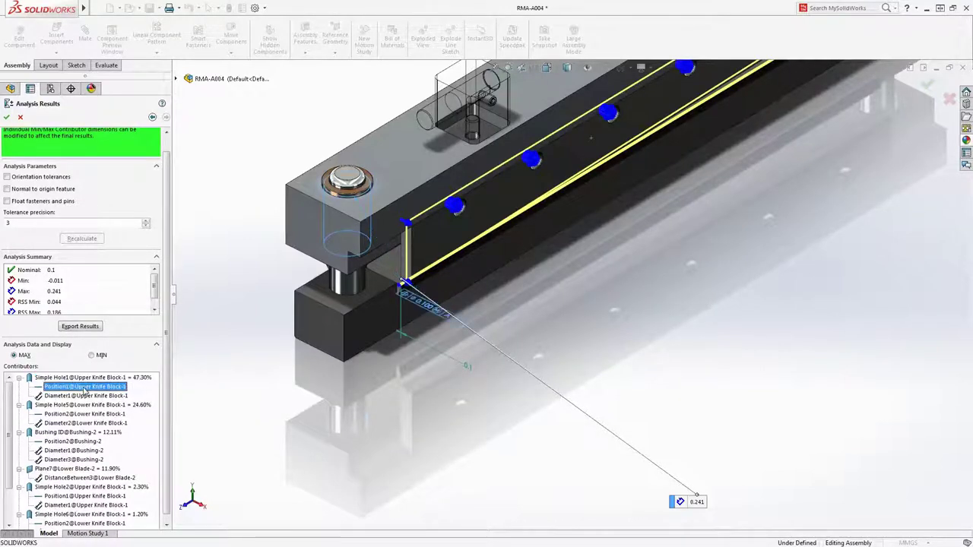
pyautogui.doubleClick(417, 304)
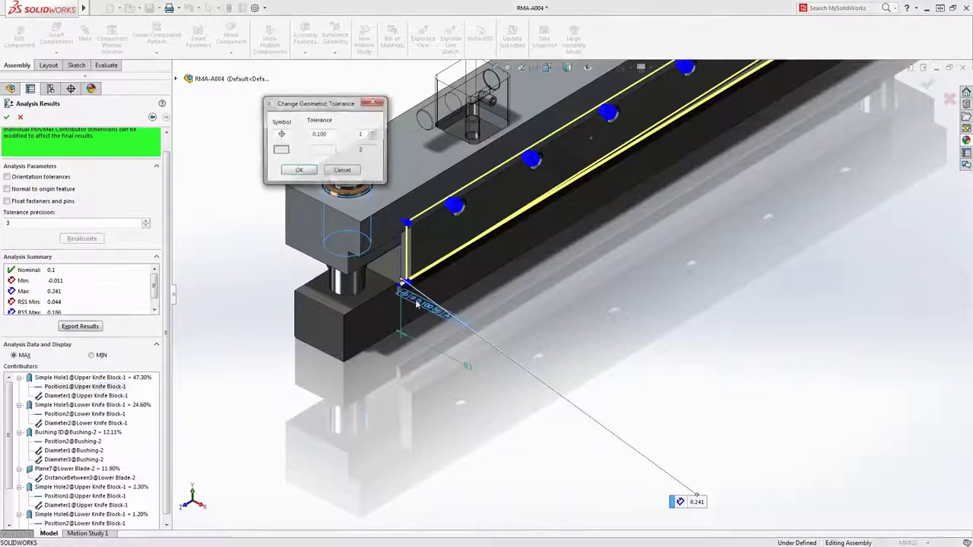
pyautogui.doubleClick(327, 136)
pyautogui.write('0.05')
pyautogui.press('Return')
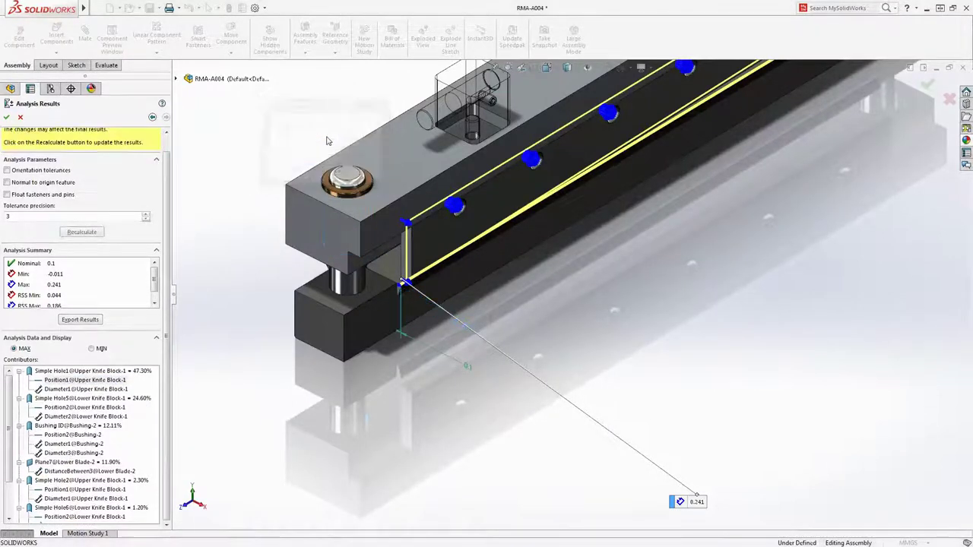
pyautogui.click(90, 232)
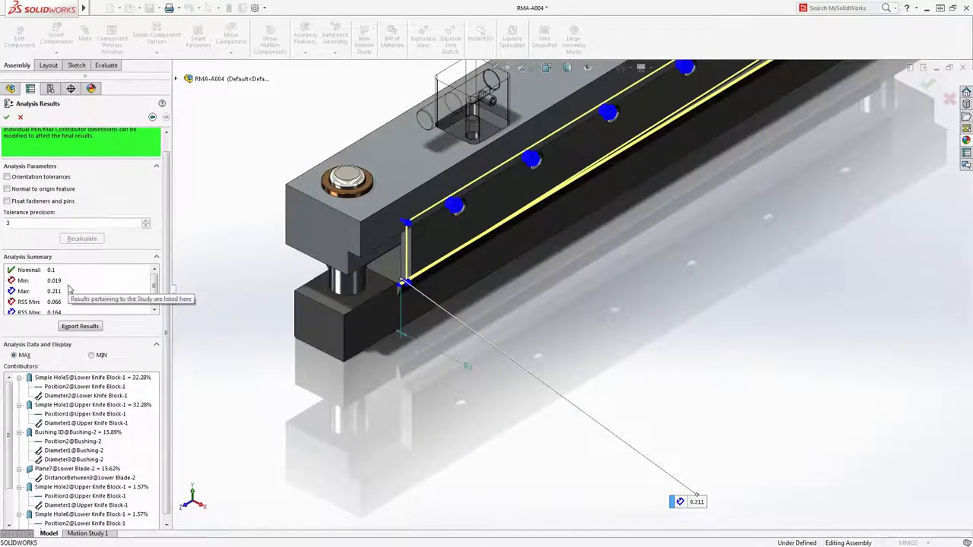
# Step: Include floating fasteners and pins in the analysis and inspect the float contributors of Bushing-2 and Bushing-1
pyautogui.click(8, 202)
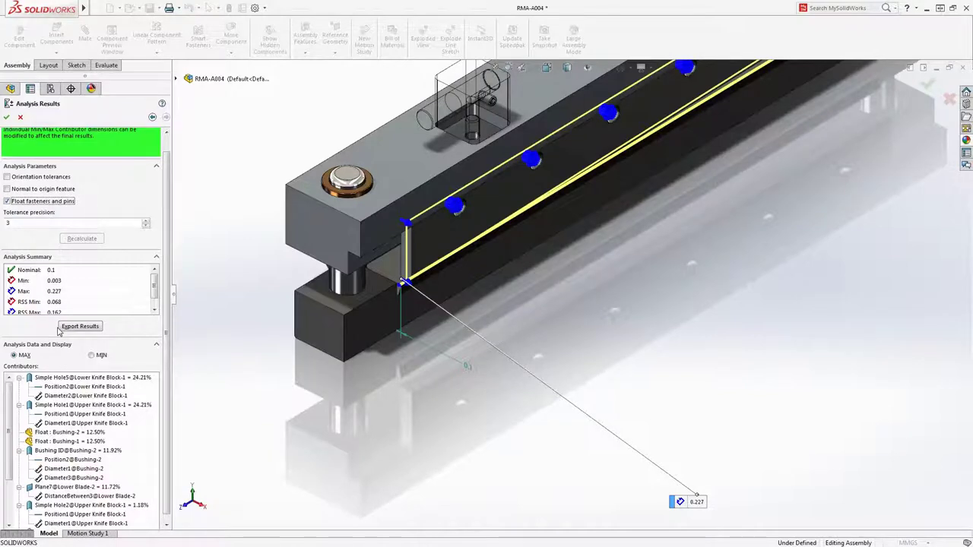
pyautogui.click(90, 432)
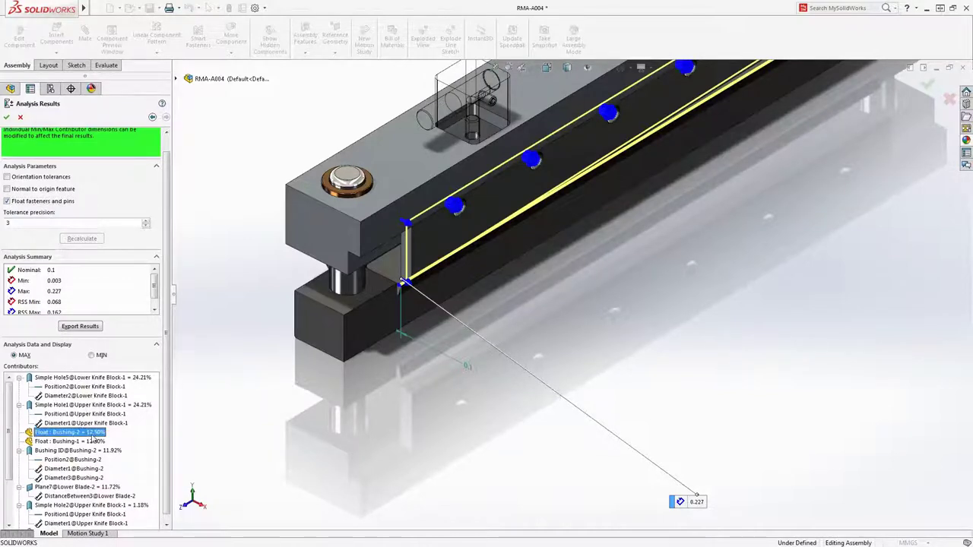
pyautogui.click(93, 442)
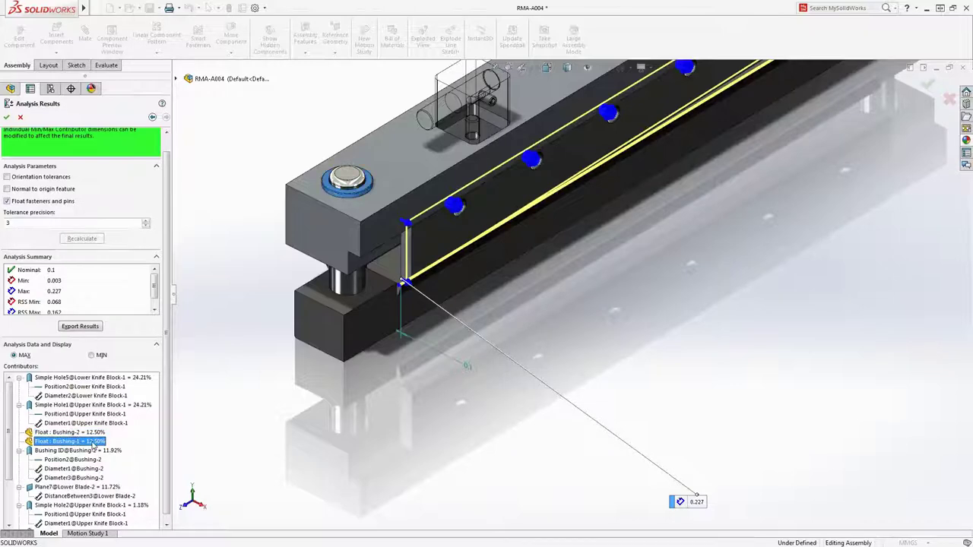
# Step: Export the study results to Excel and review the analysis parameters, measurement values and minimum contributors
pyautogui.click(74, 328)
pyautogui.press('Escape')
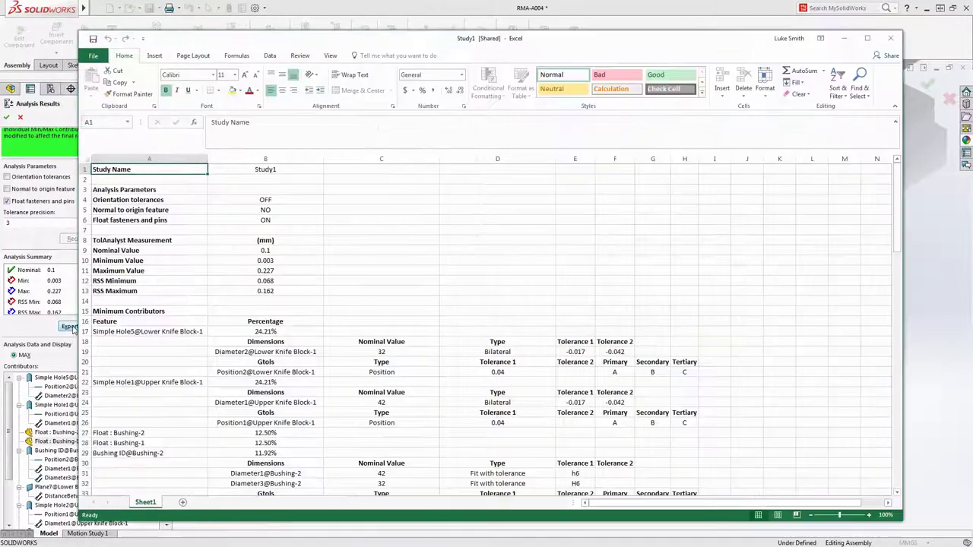
pyautogui.moveTo(114, 189); pyautogui.dragTo(249, 290)
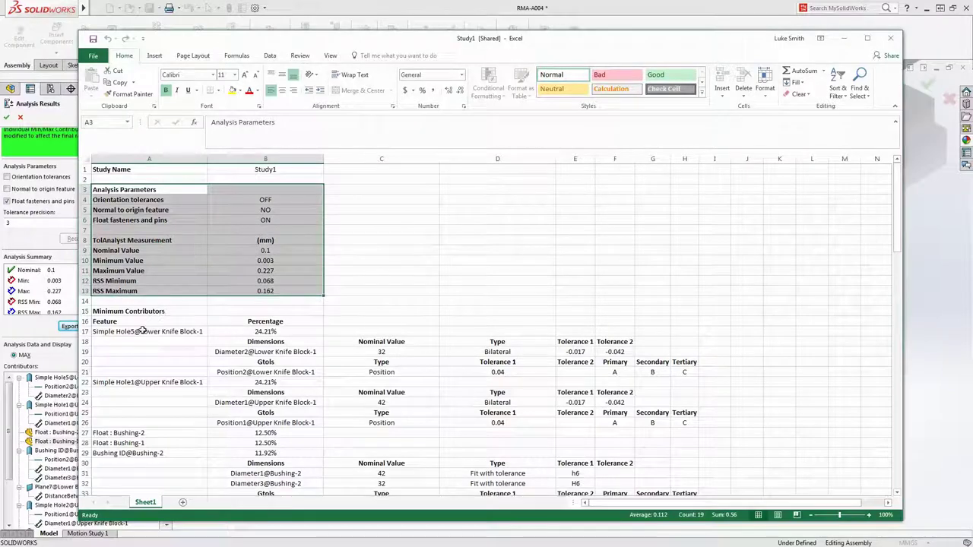
pyautogui.moveTo(143, 332); pyautogui.dragTo(685, 444)
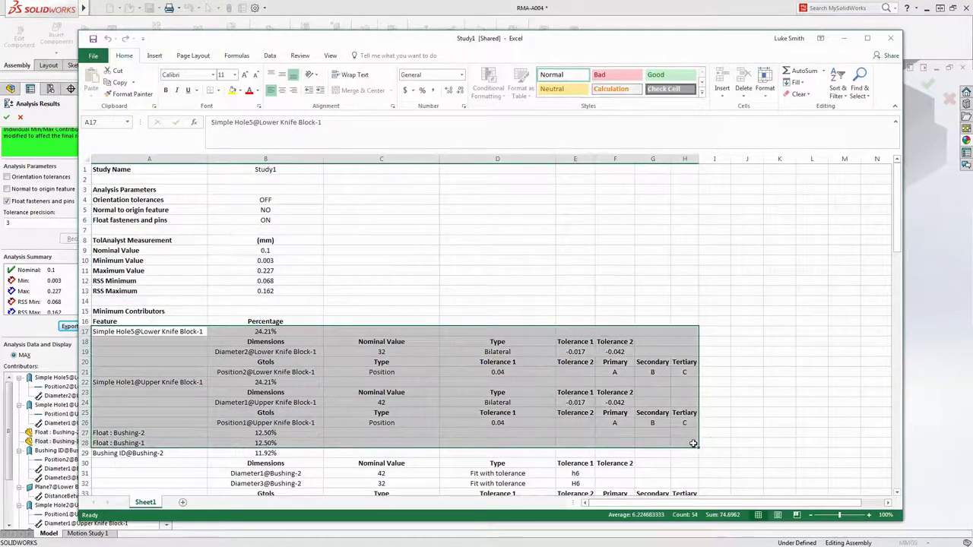
pyautogui.moveTo(898, 257); pyautogui.dragTo(869, 204)
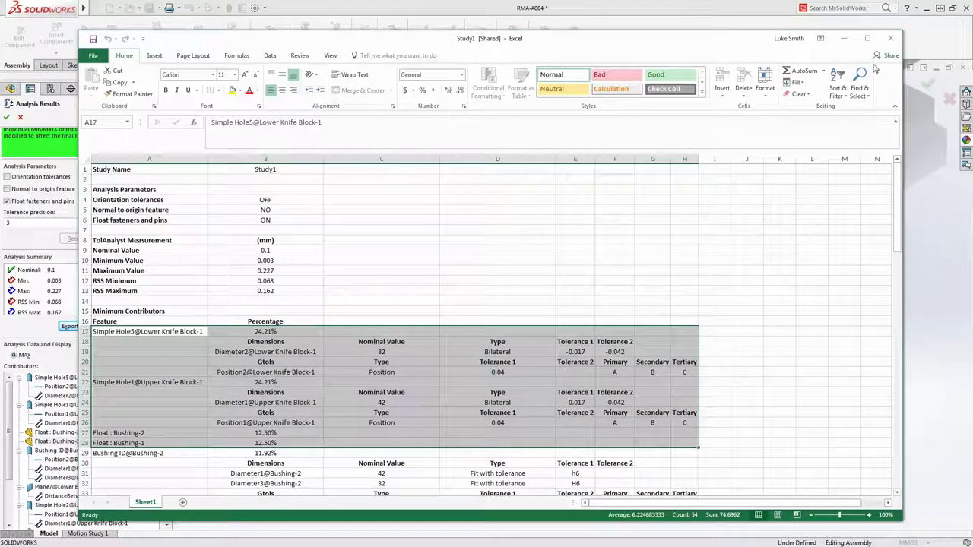
# Step: Close the exported workbook and accept the tolerance study in SOLIDWORKS
pyautogui.click(890, 38)
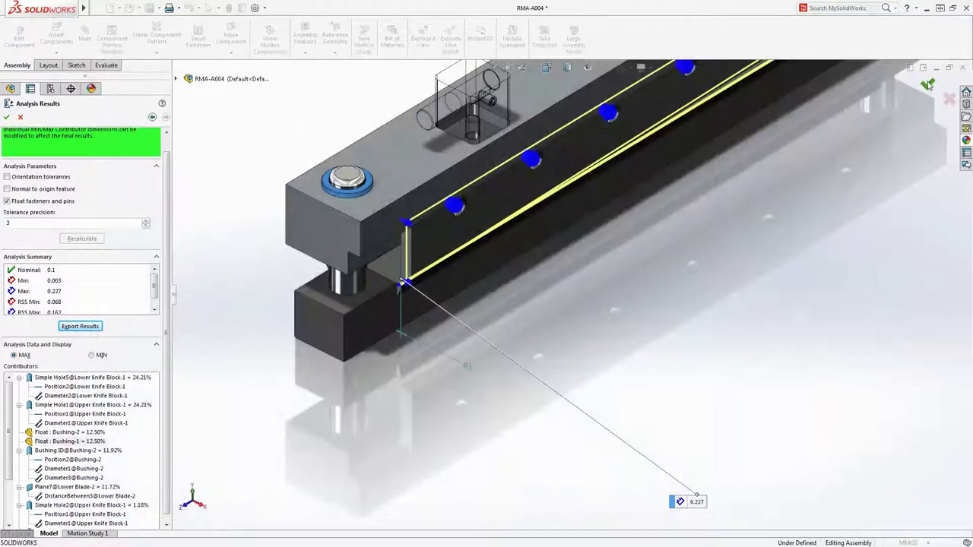
pyautogui.click(927, 85)
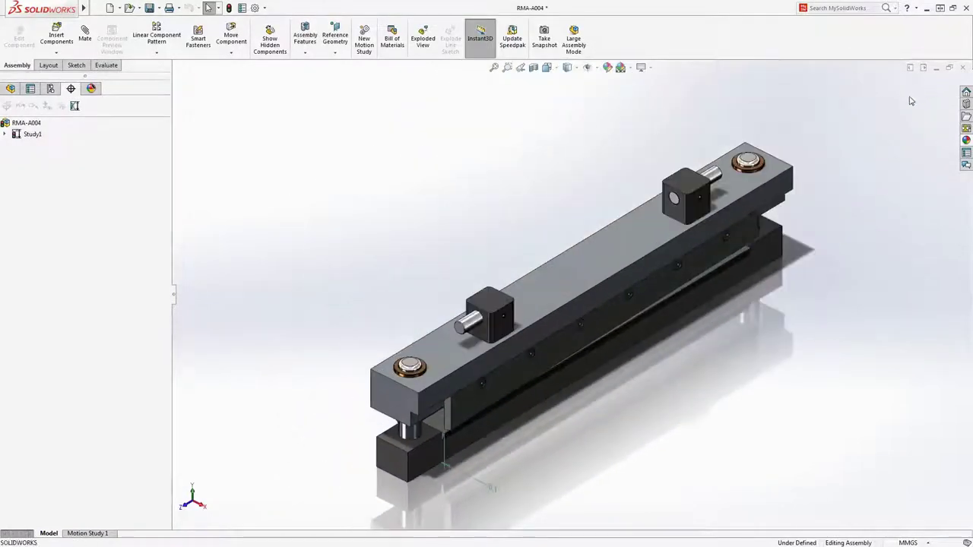
pyautogui.moveTo(884, 128); pyautogui.dragTo(873, 114, button='middle')
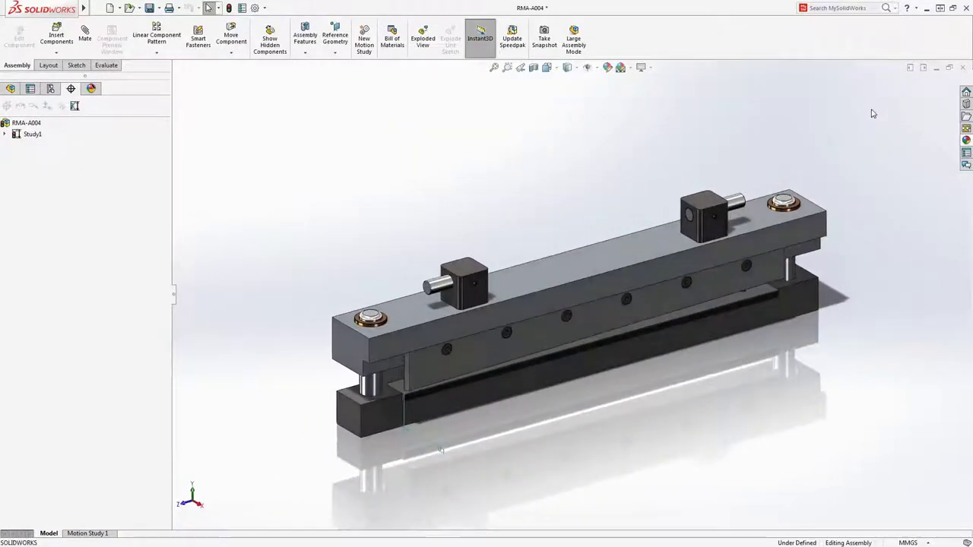